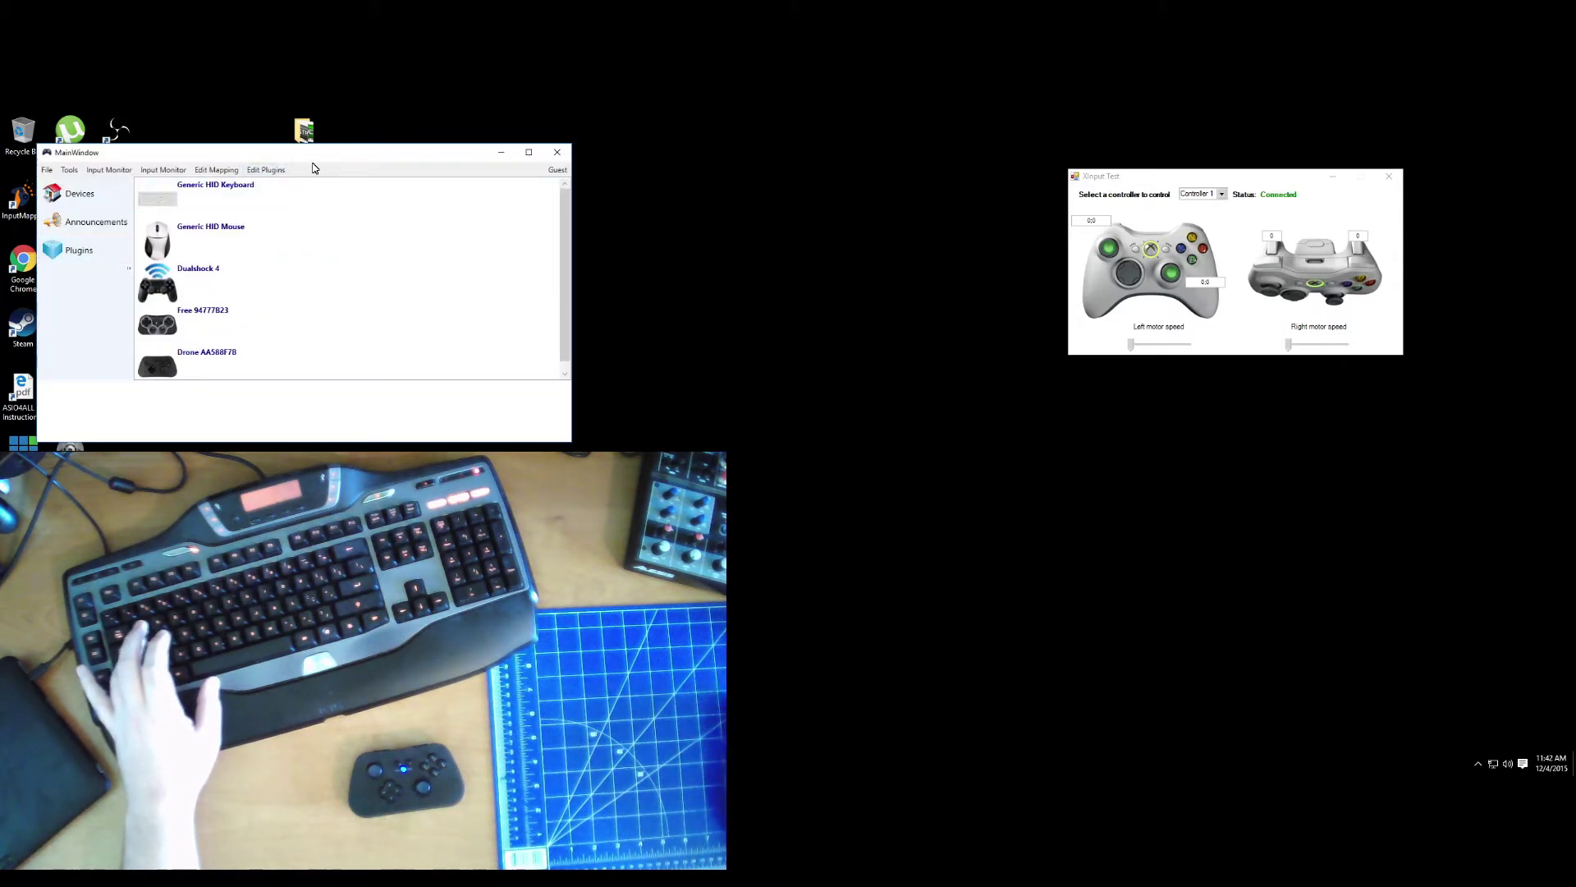
# Place the InputMapper window beside XInput Test and open the mapping editor page.
pyautogui.moveTo(326, 160); pyautogui.dragTo(765, 182)
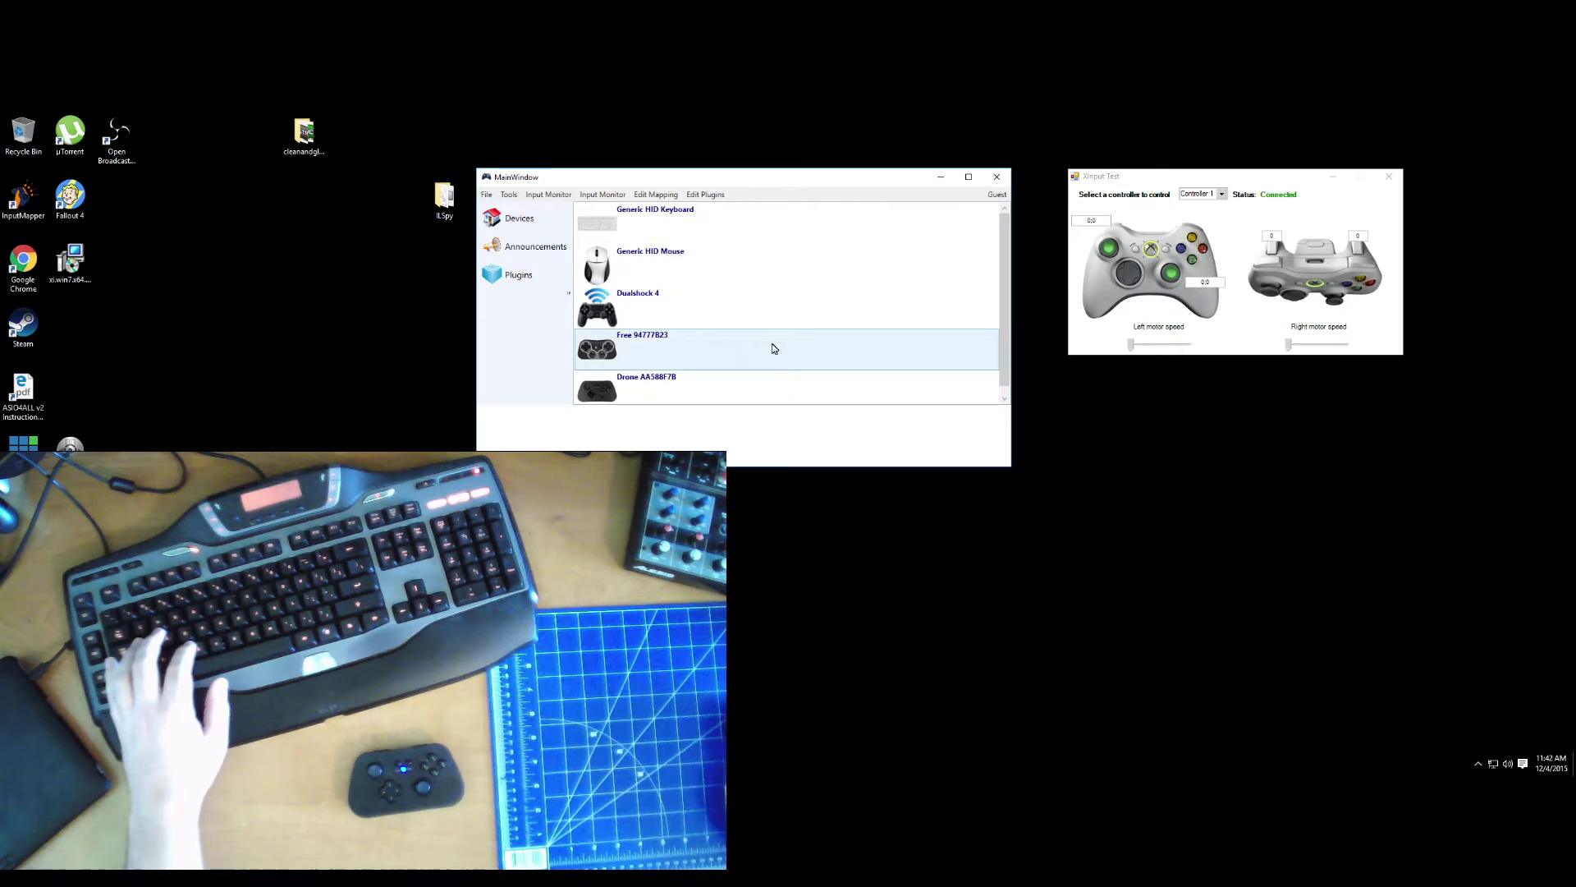
pyautogui.moveTo(1170, 180); pyautogui.dragTo(1138, 201)
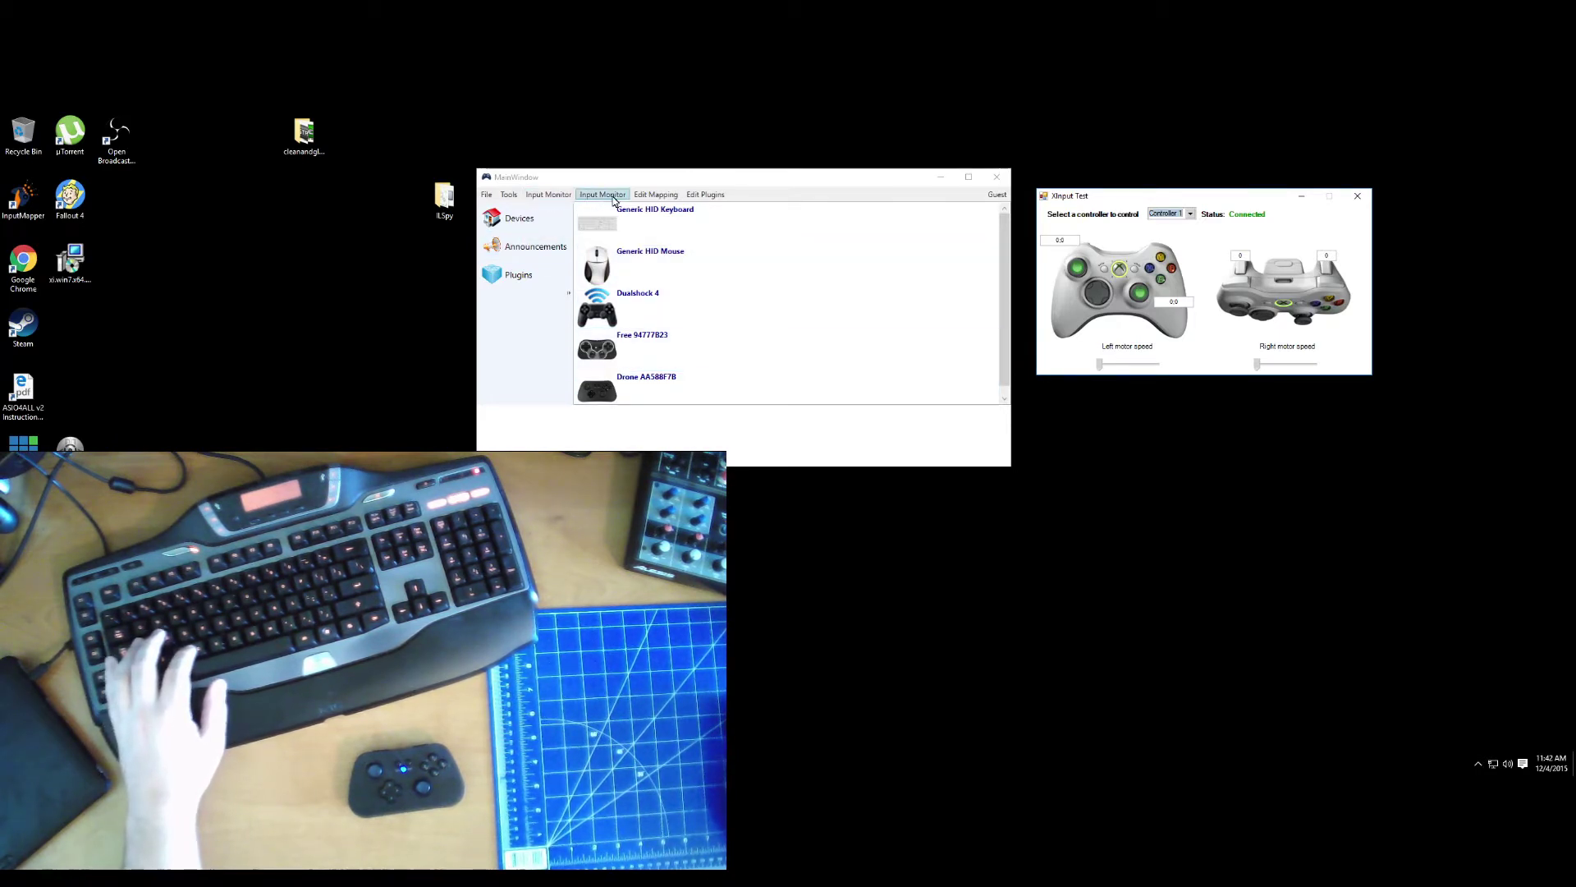
pyautogui.click(656, 194)
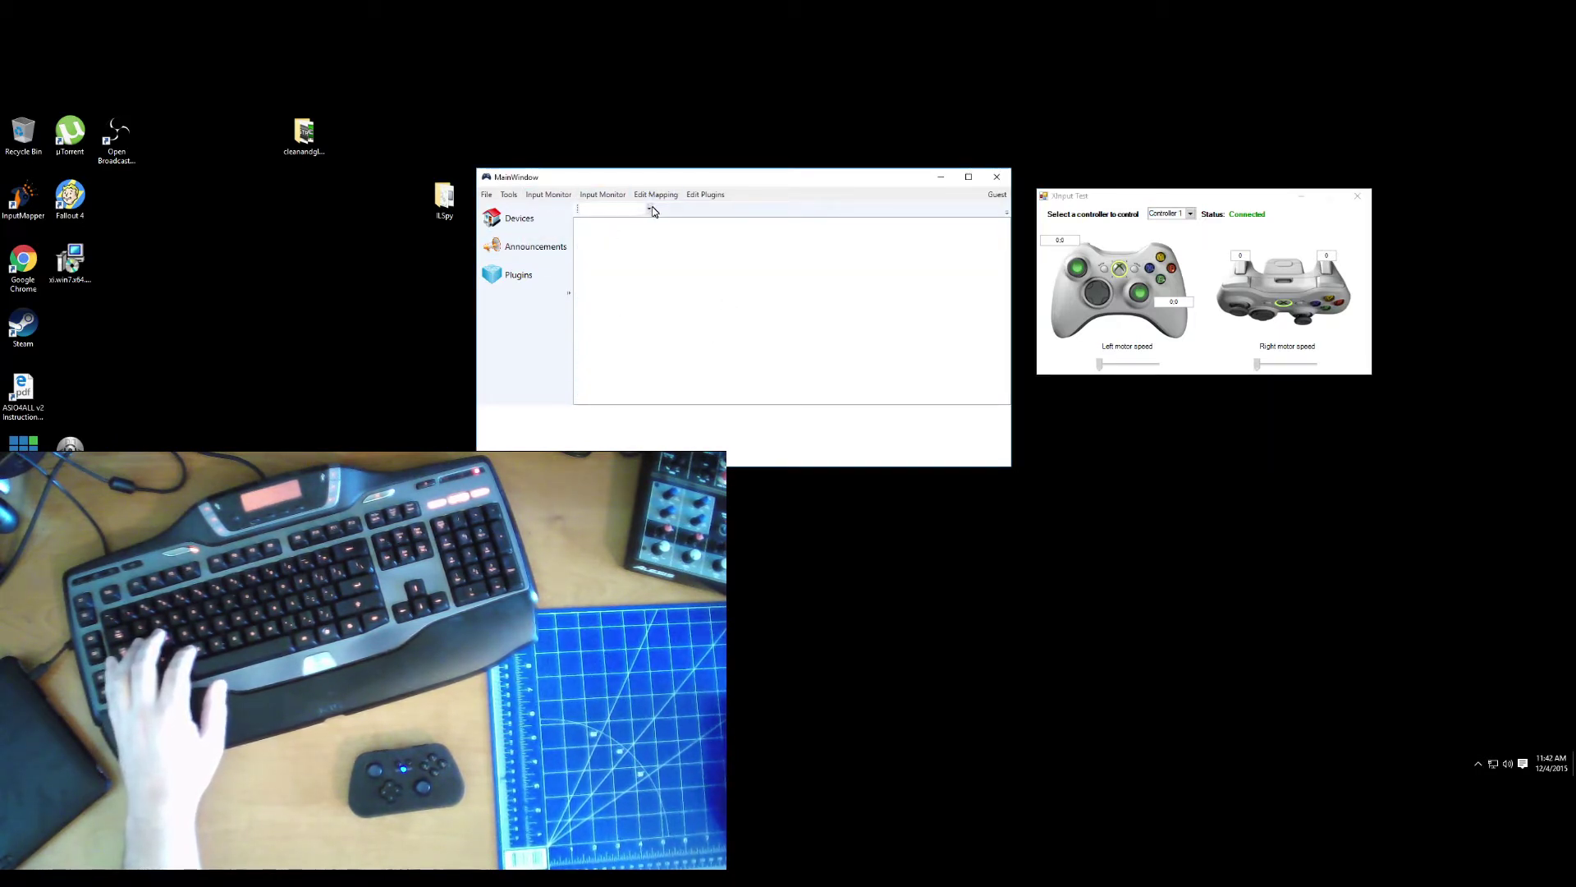
# Select iDrone and map its Left Stick X to sc360 controller 1's Left Stick X.
pyautogui.click(650, 210)
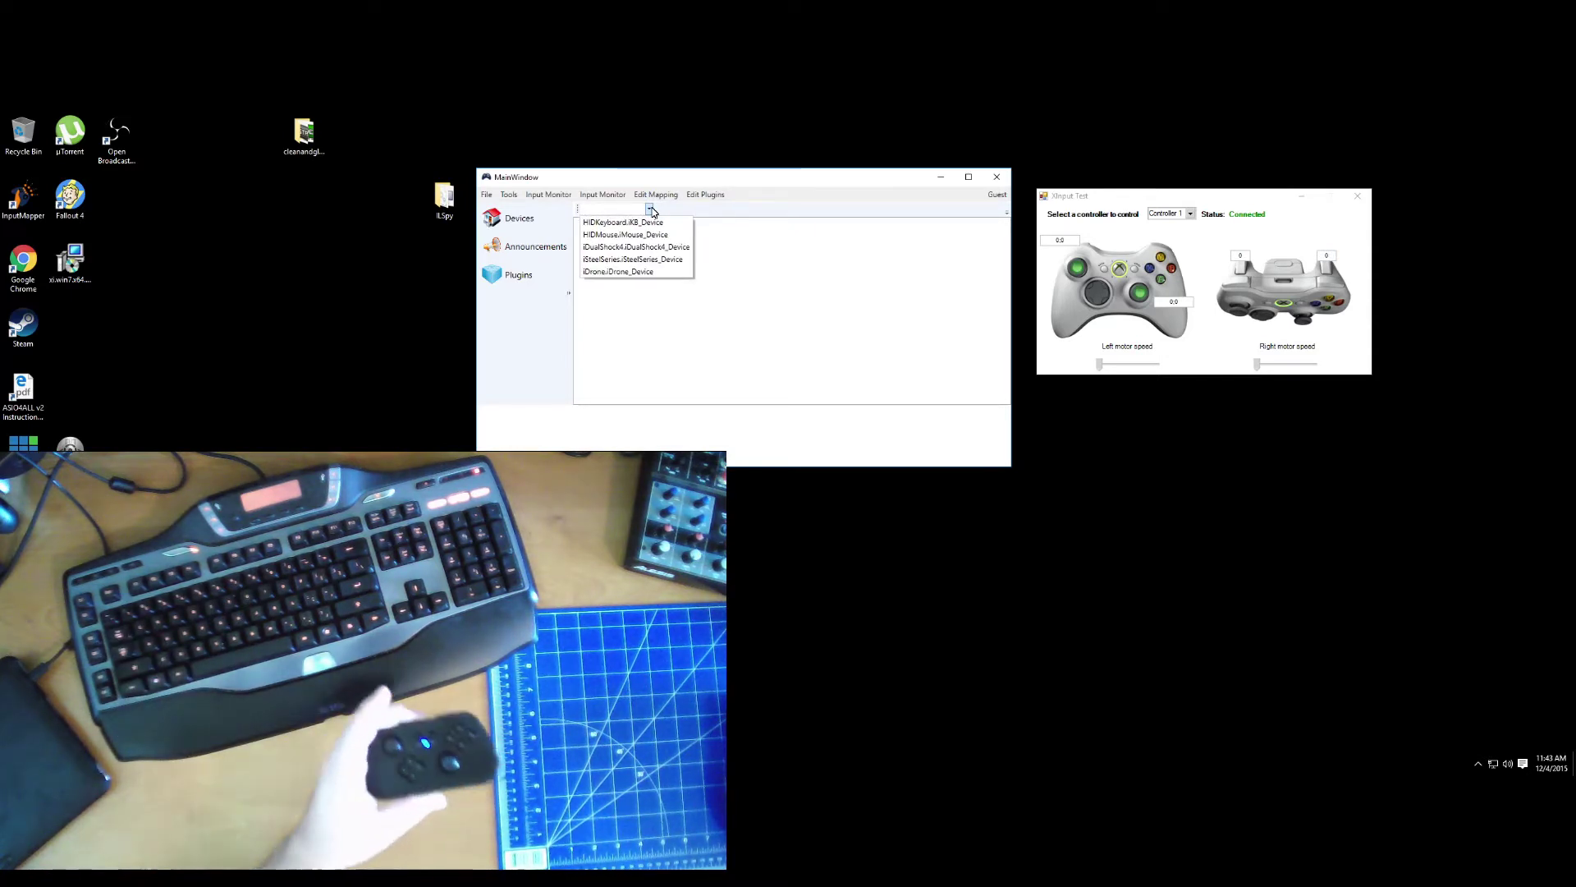
pyautogui.click(621, 271)
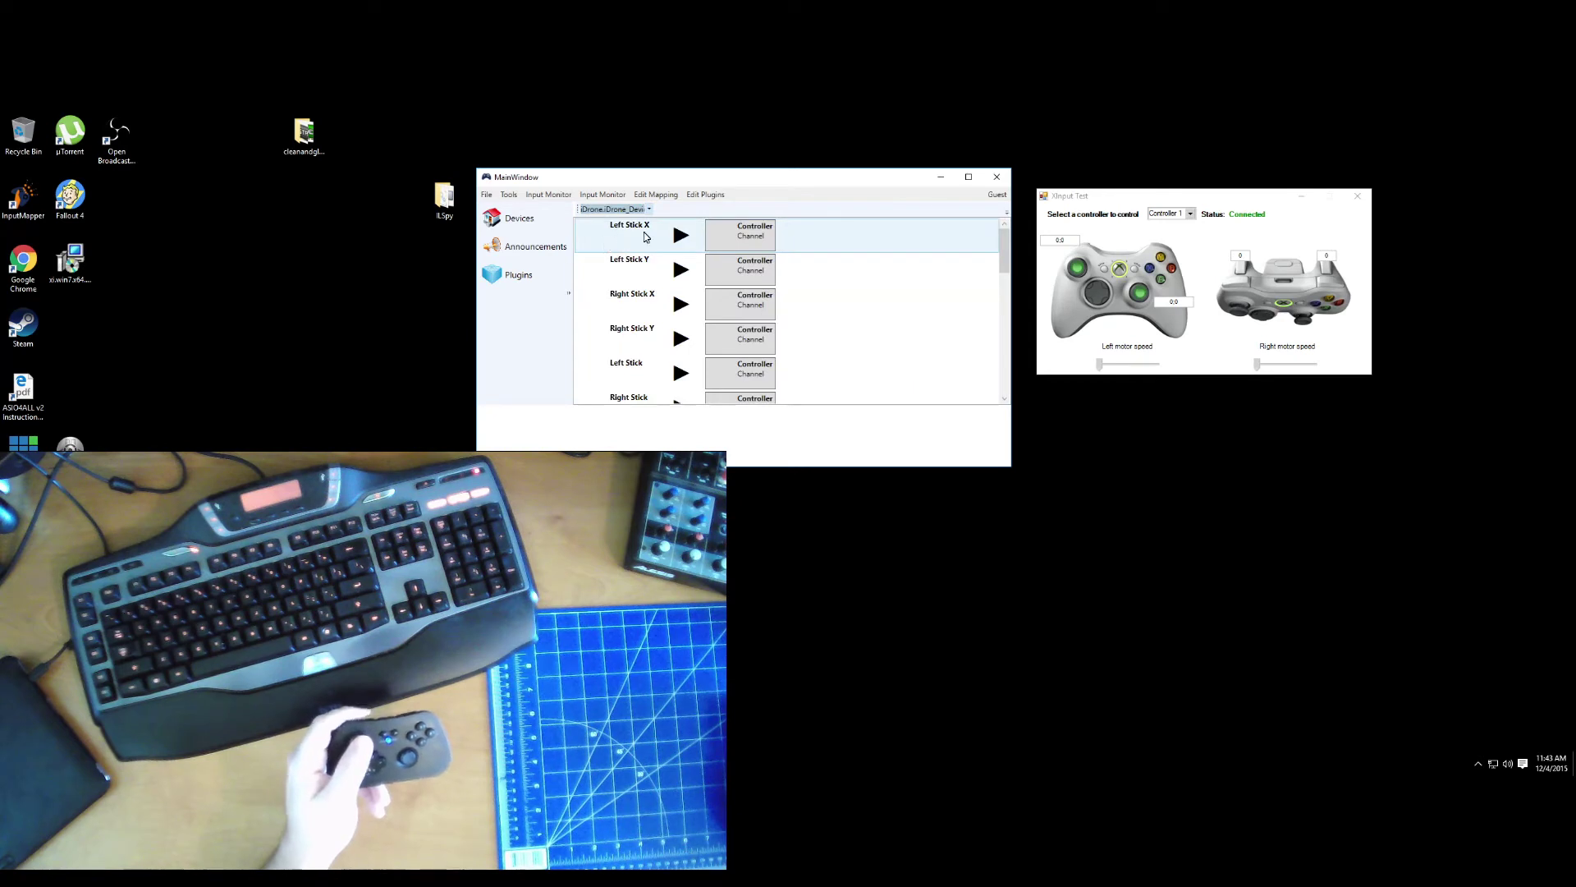
pyautogui.click(740, 243)
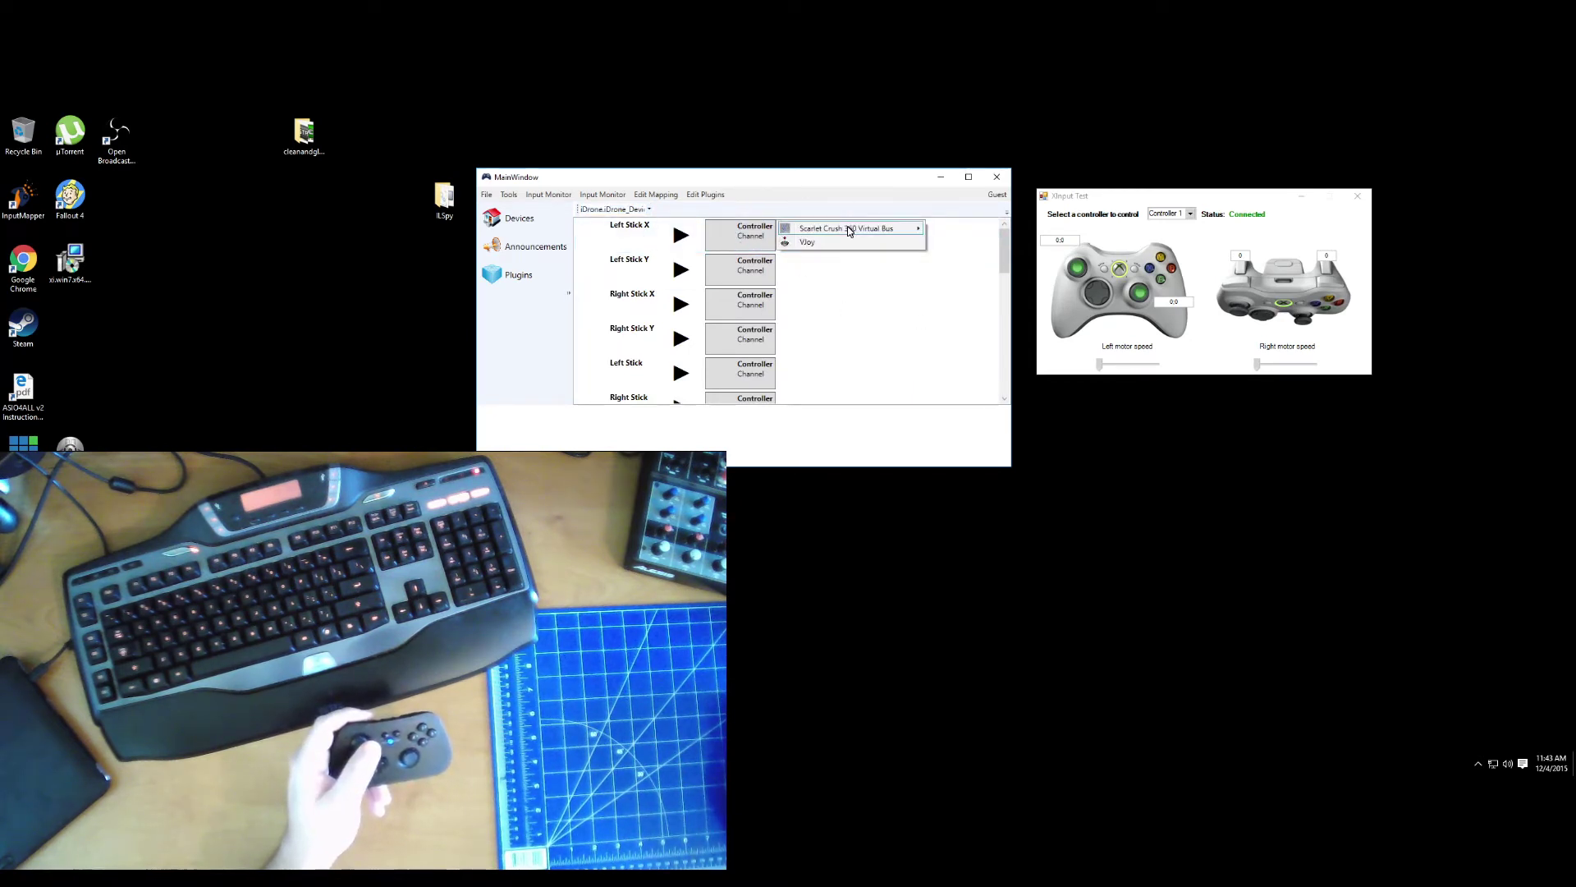
pyautogui.moveTo(849, 231)
pyautogui.moveTo(977, 228)
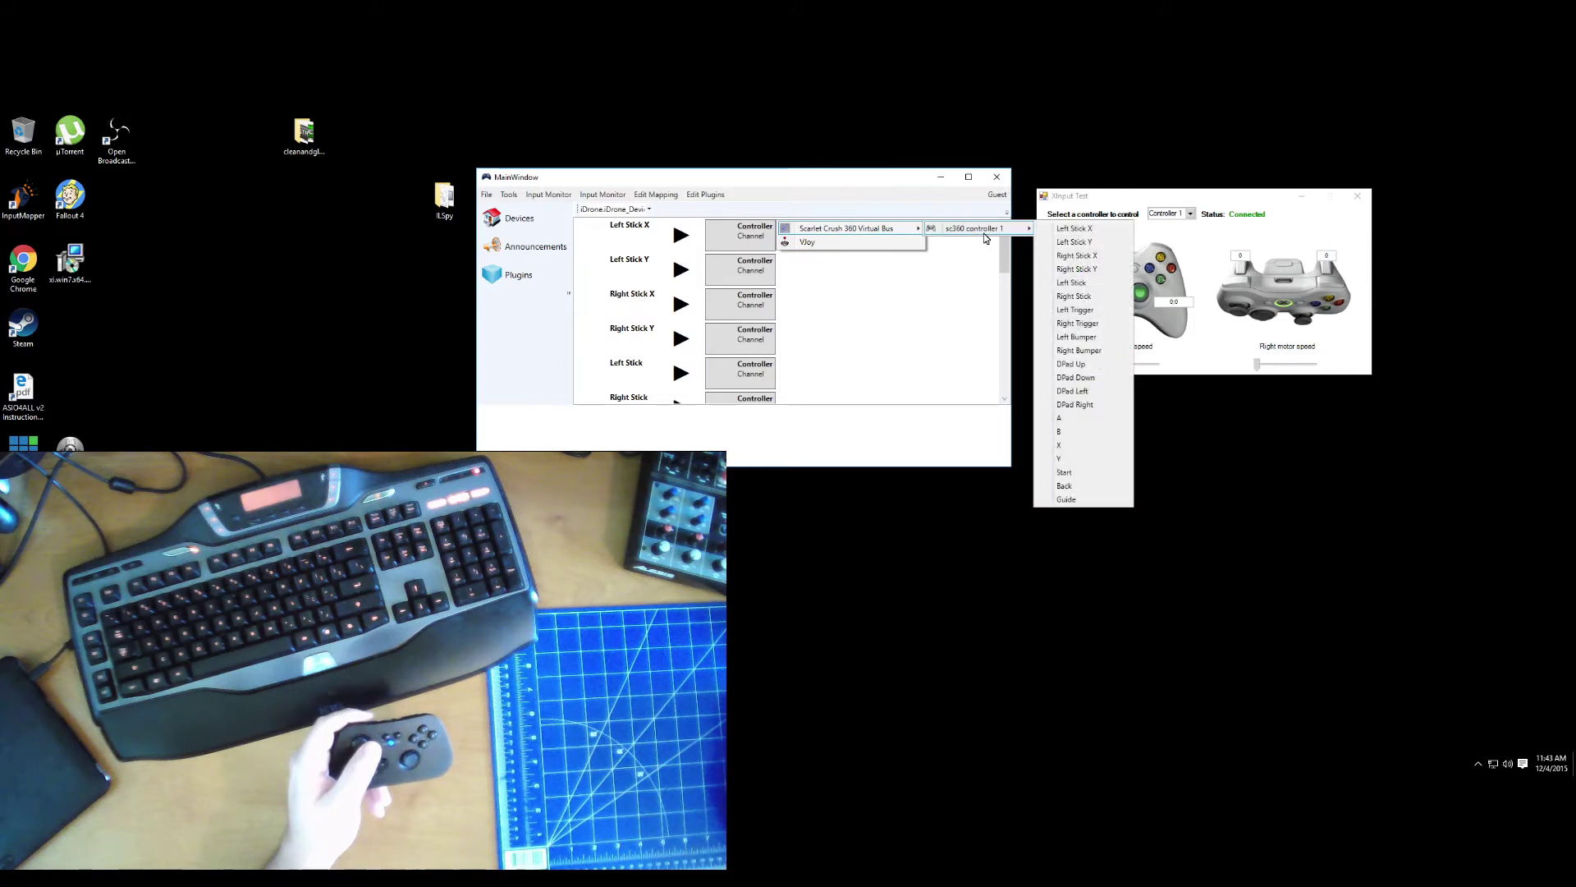
pyautogui.click(1084, 230)
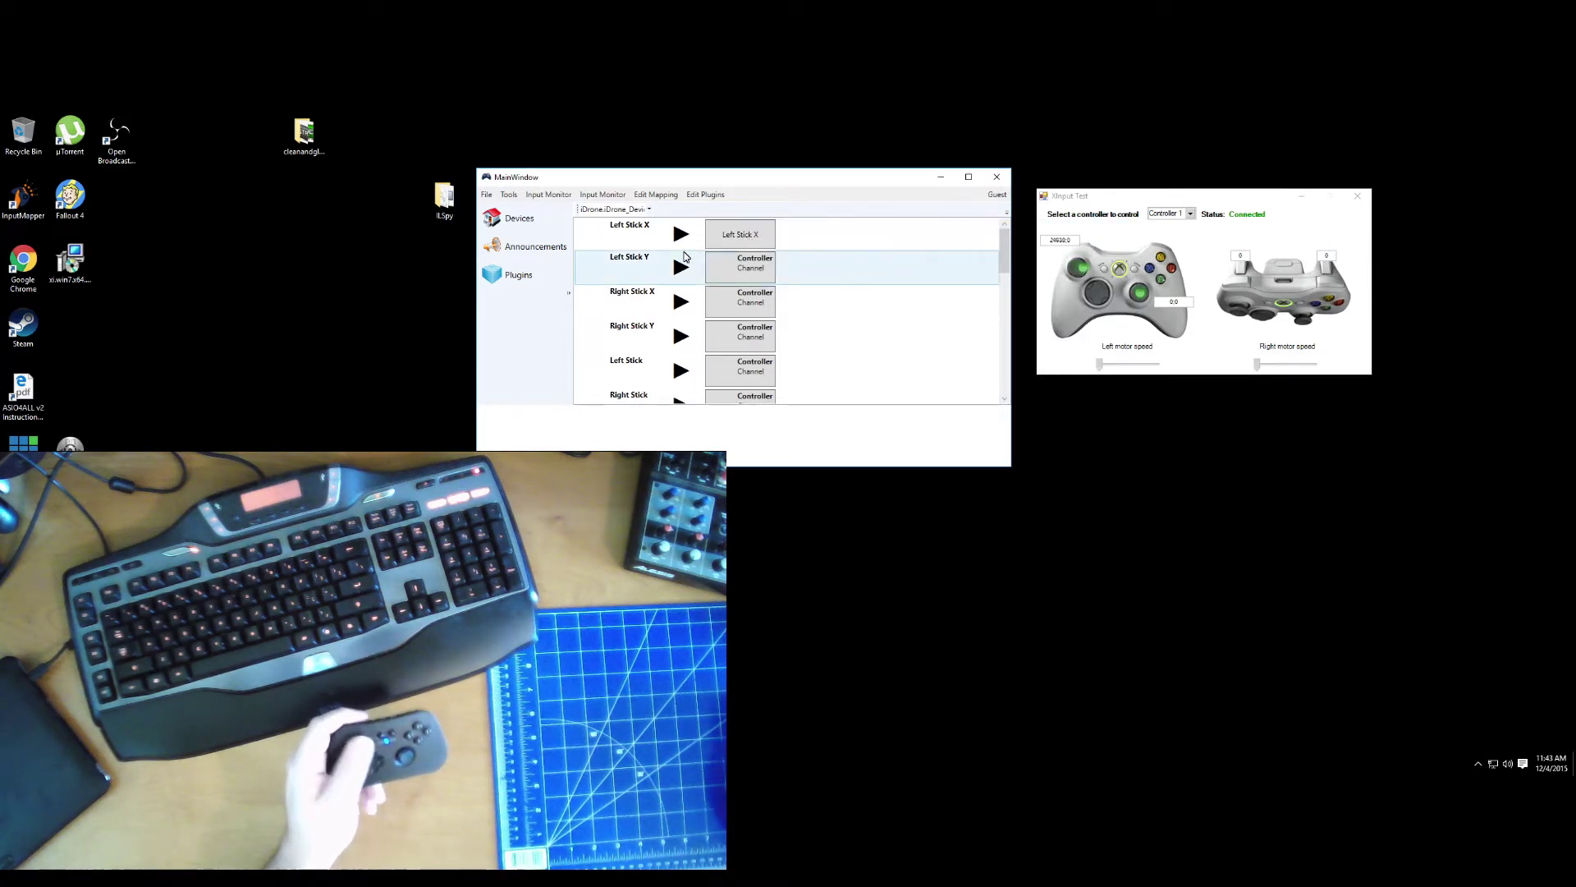
# Map the drone's Left Stick Y to the virtual Left Stick Y and enlarge the mapping window.
pyautogui.click(728, 261)
pyautogui.moveTo(828, 261)
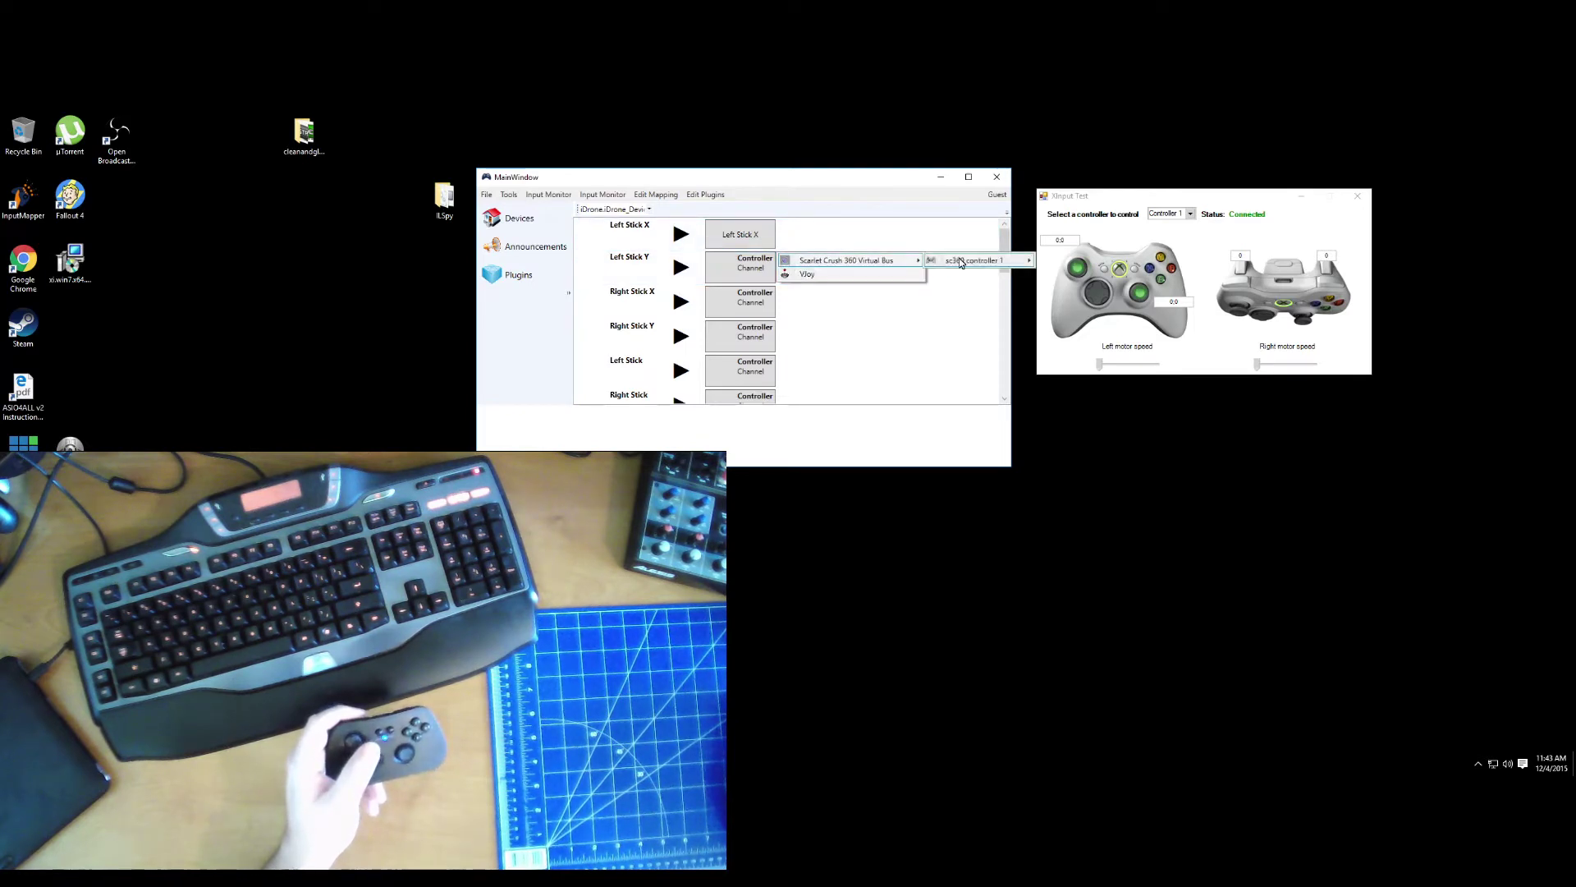
pyautogui.moveTo(960, 261)
pyautogui.click(1067, 277)
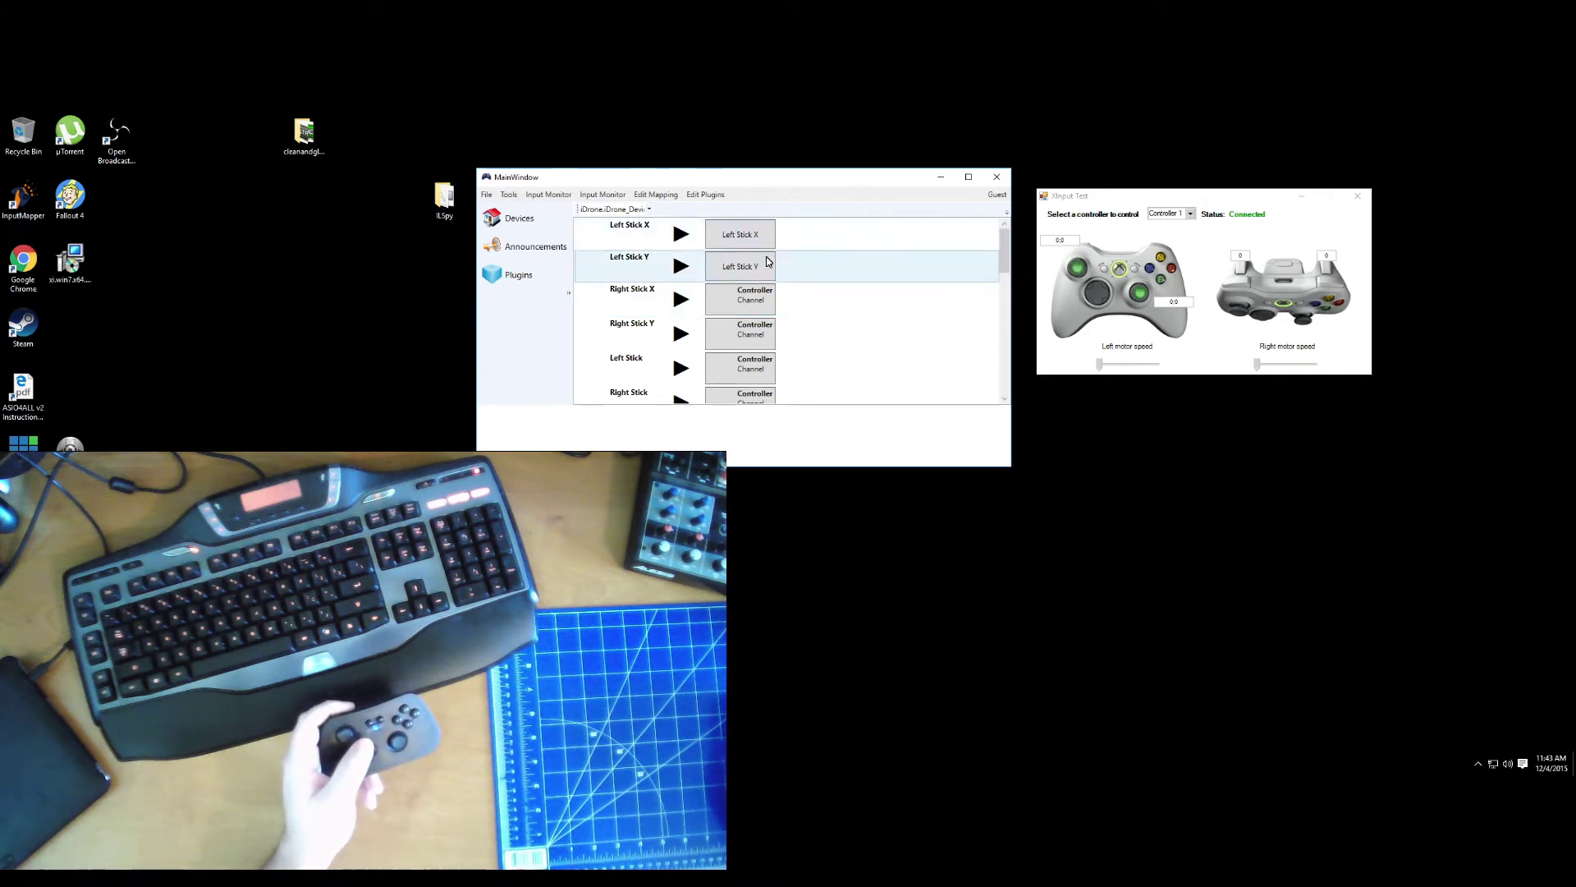
pyautogui.moveTo(851, 474); pyautogui.dragTo(846, 608)
pyautogui.moveTo(826, 184); pyautogui.dragTo(842, 137)
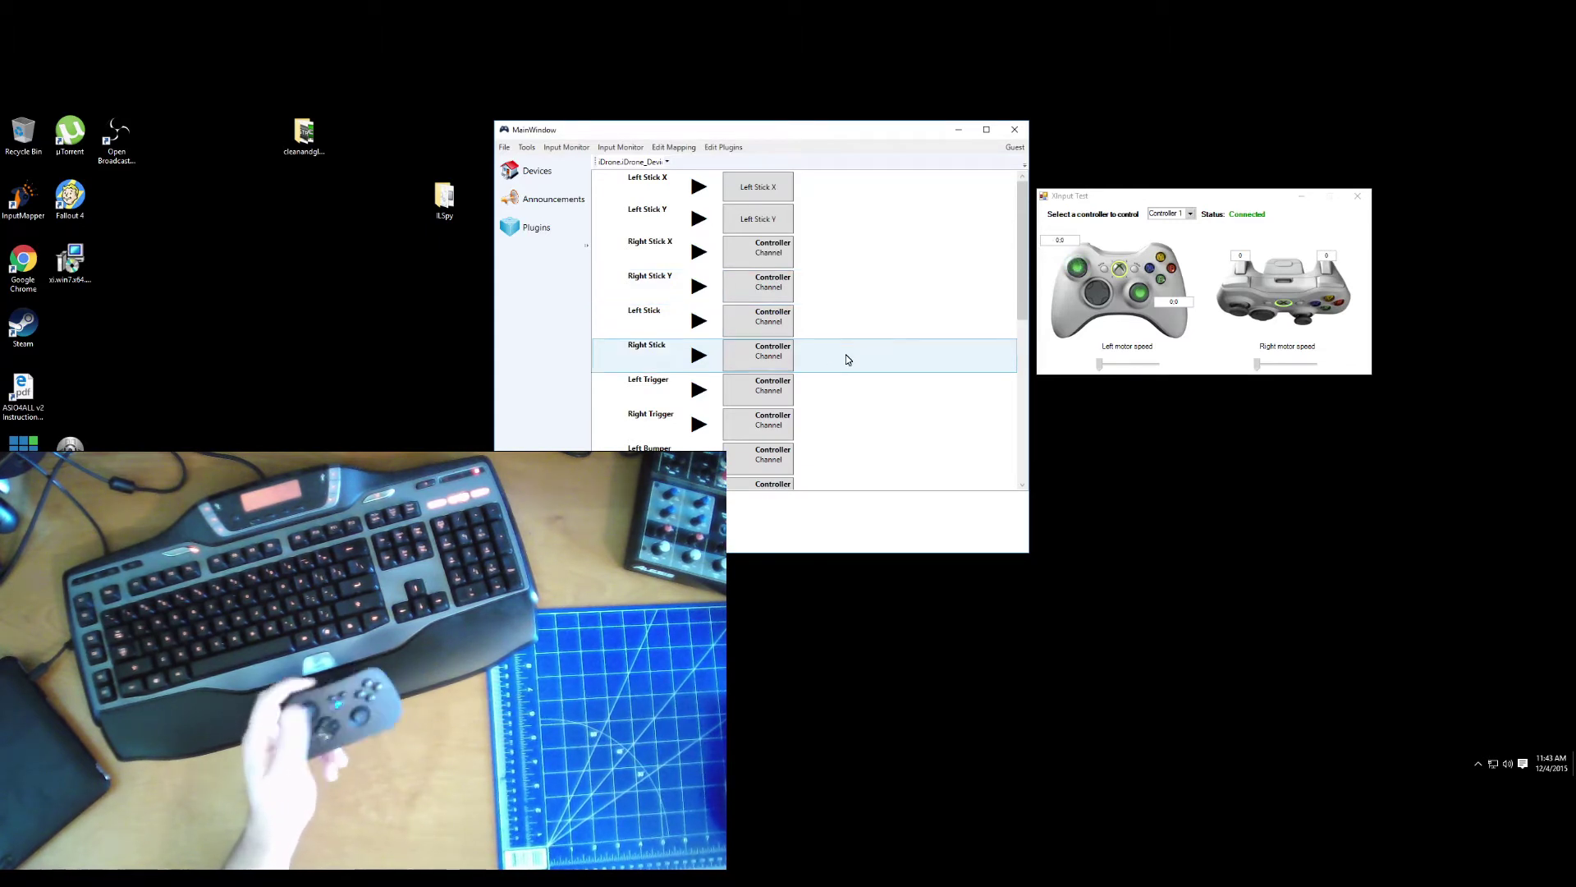
pyautogui.scroll(-1, 847, 359)
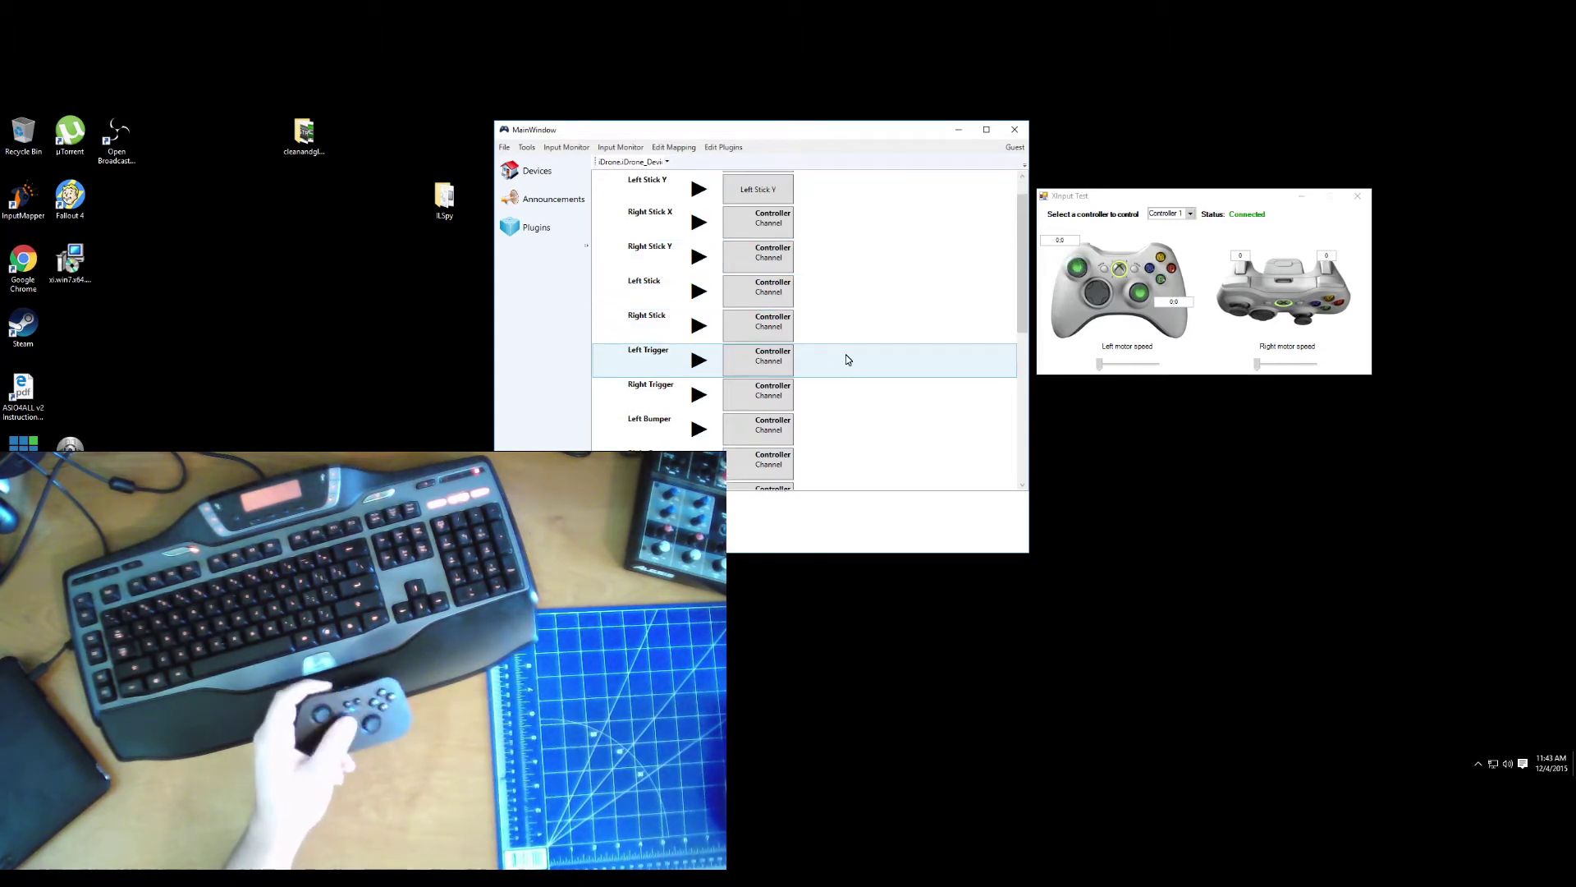
# Switch the mapping page to the HIDMouse.iMouse_Device mouse, reopening it from Devices.
pyautogui.click(647, 163)
pyautogui.click(657, 189)
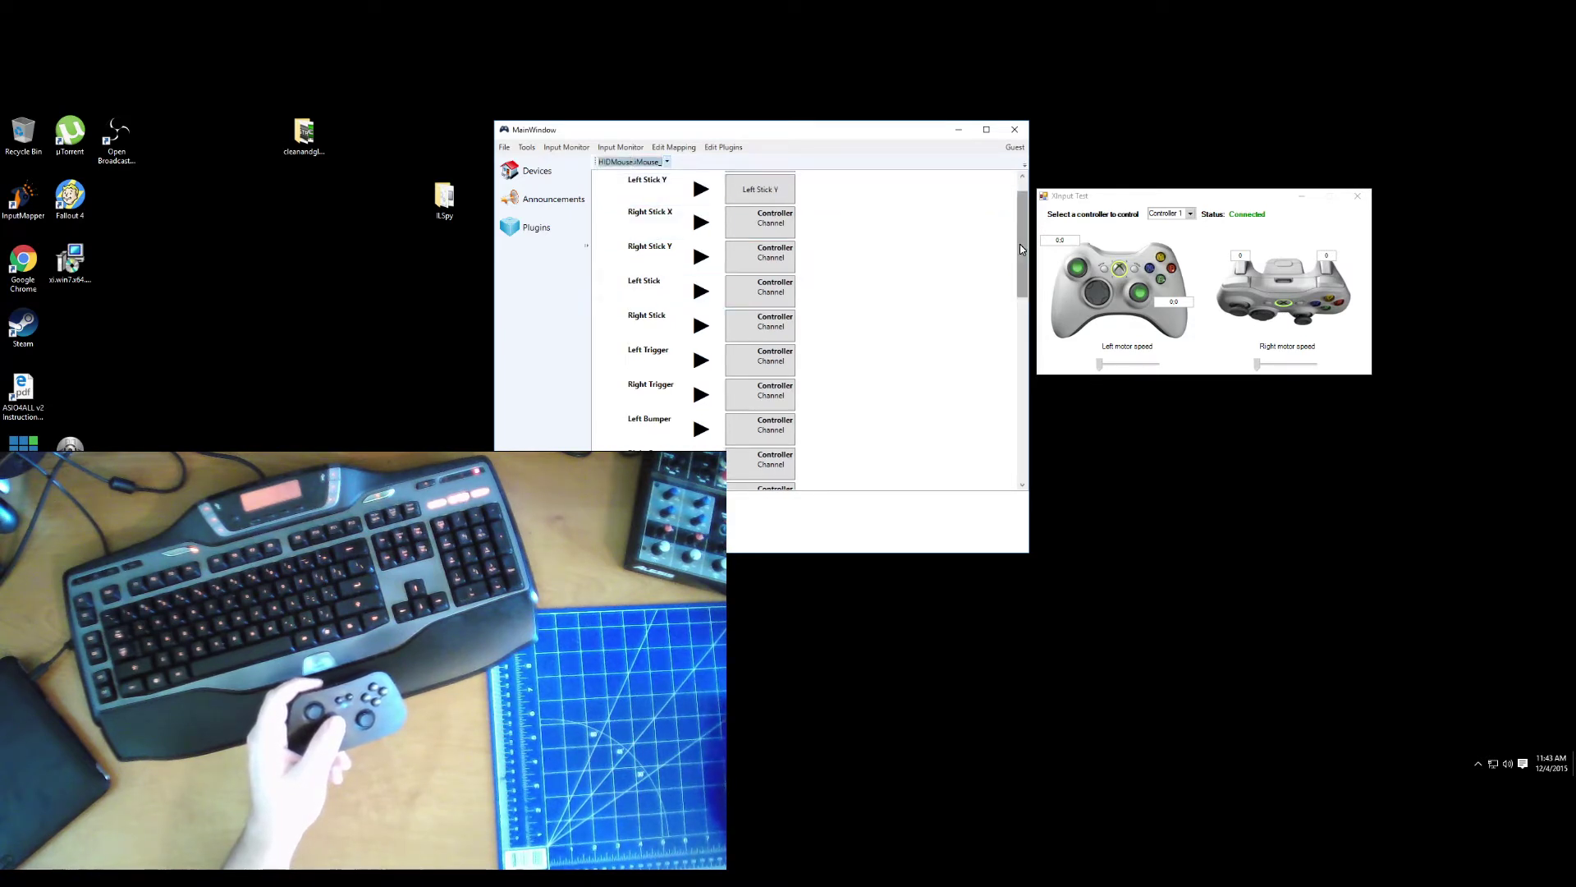
pyautogui.moveTo(1023, 249); pyautogui.dragTo(1022, 316)
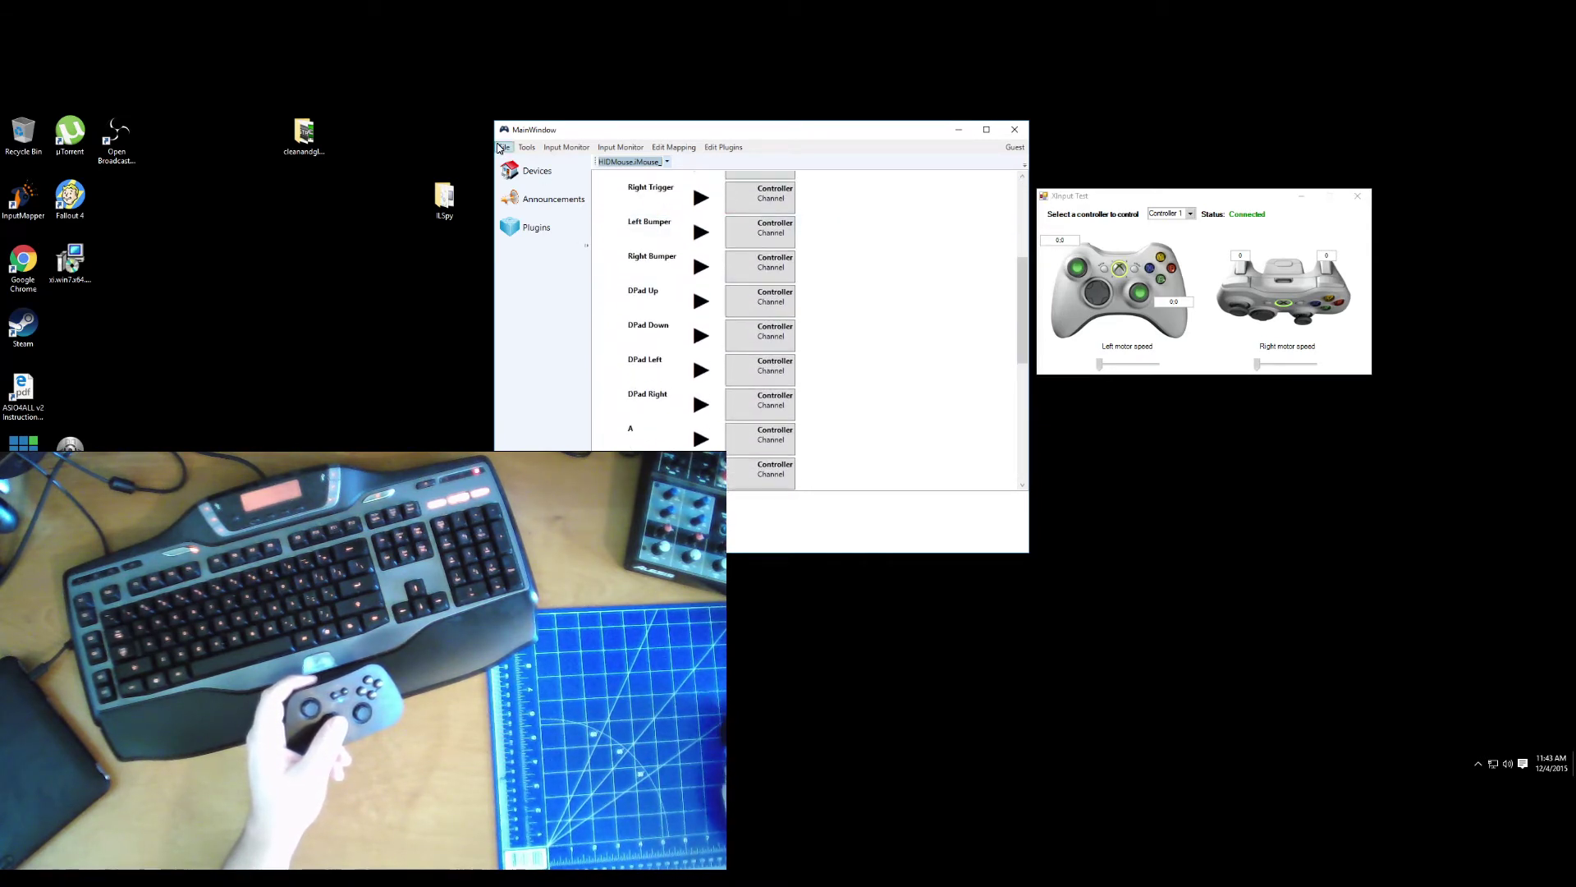
pyautogui.click(521, 180)
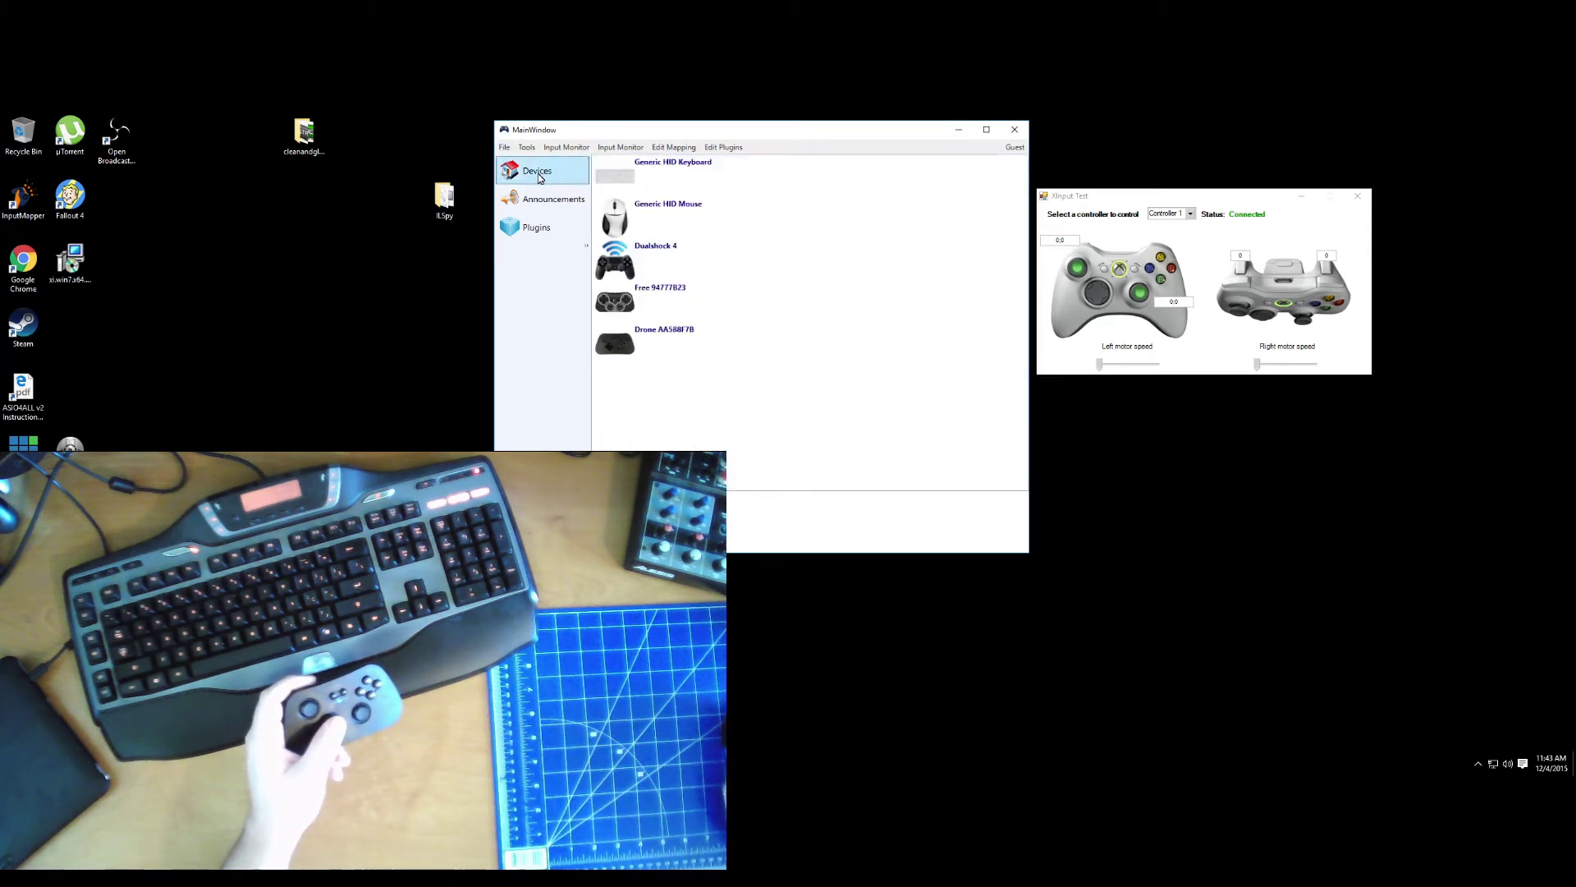
pyautogui.click(659, 148)
pyautogui.click(657, 162)
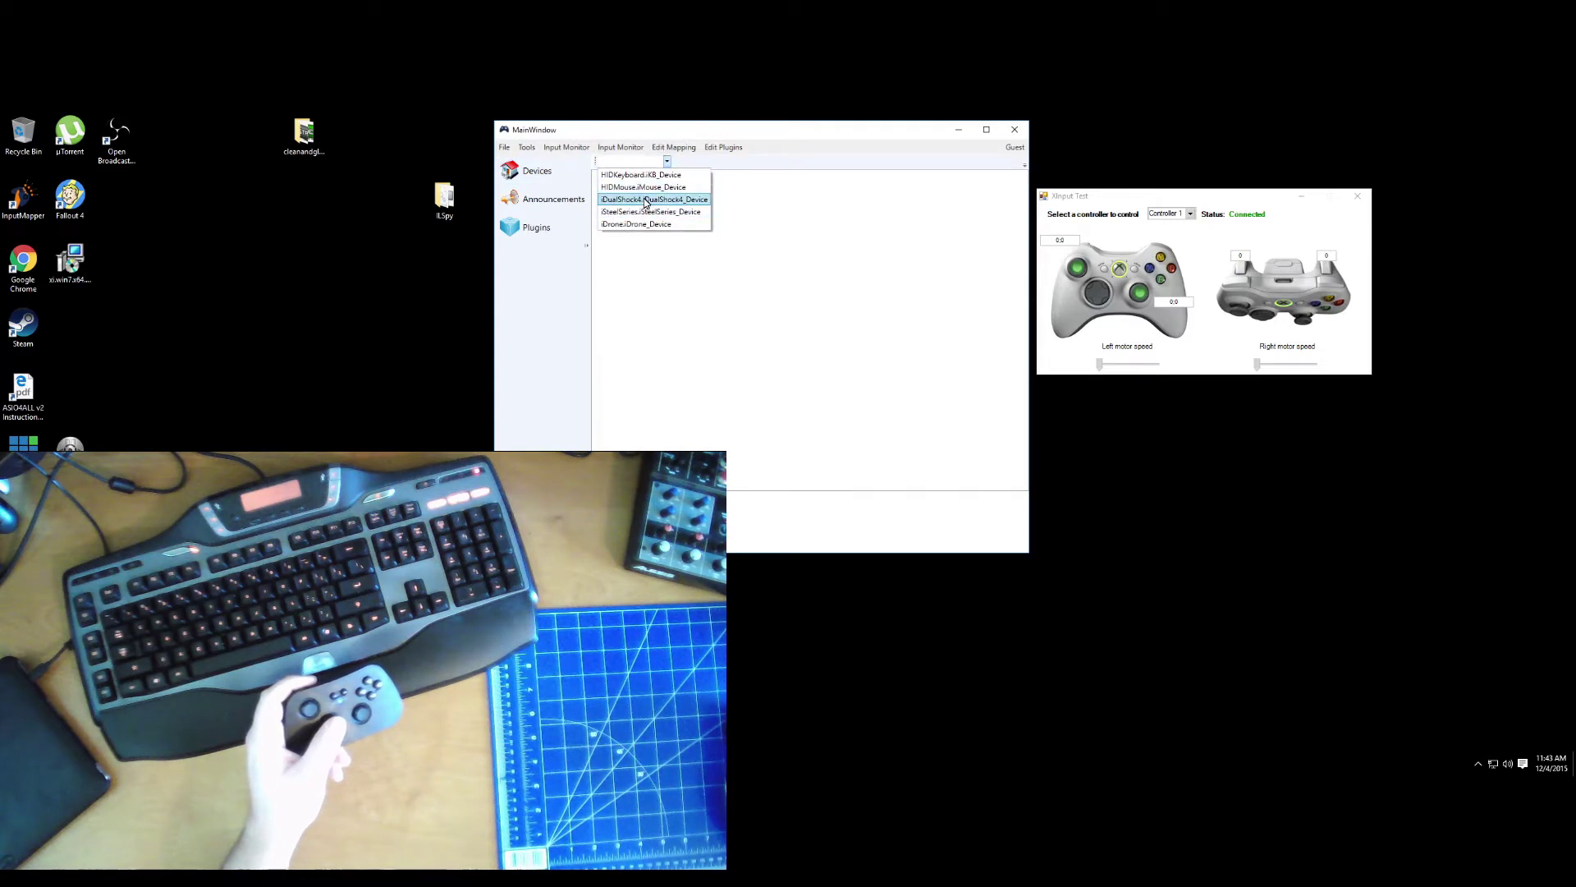
pyautogui.click(651, 188)
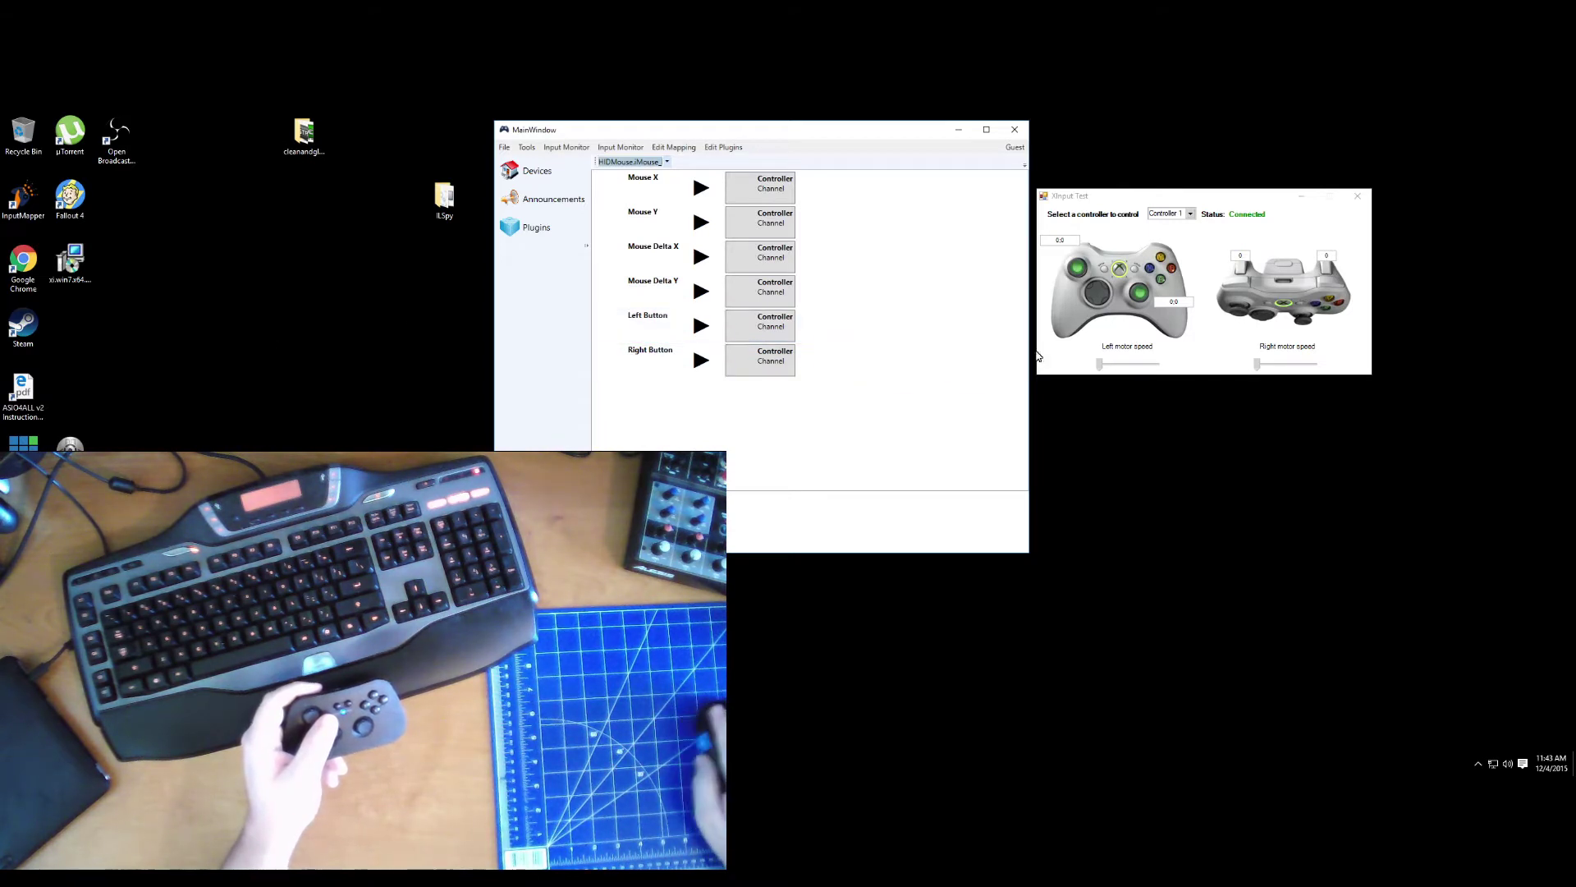
# Route Mouse Delta X to sc360 controller 1's Right Stick X and Delta Y to Right Stick Y.
pyautogui.click(775, 269)
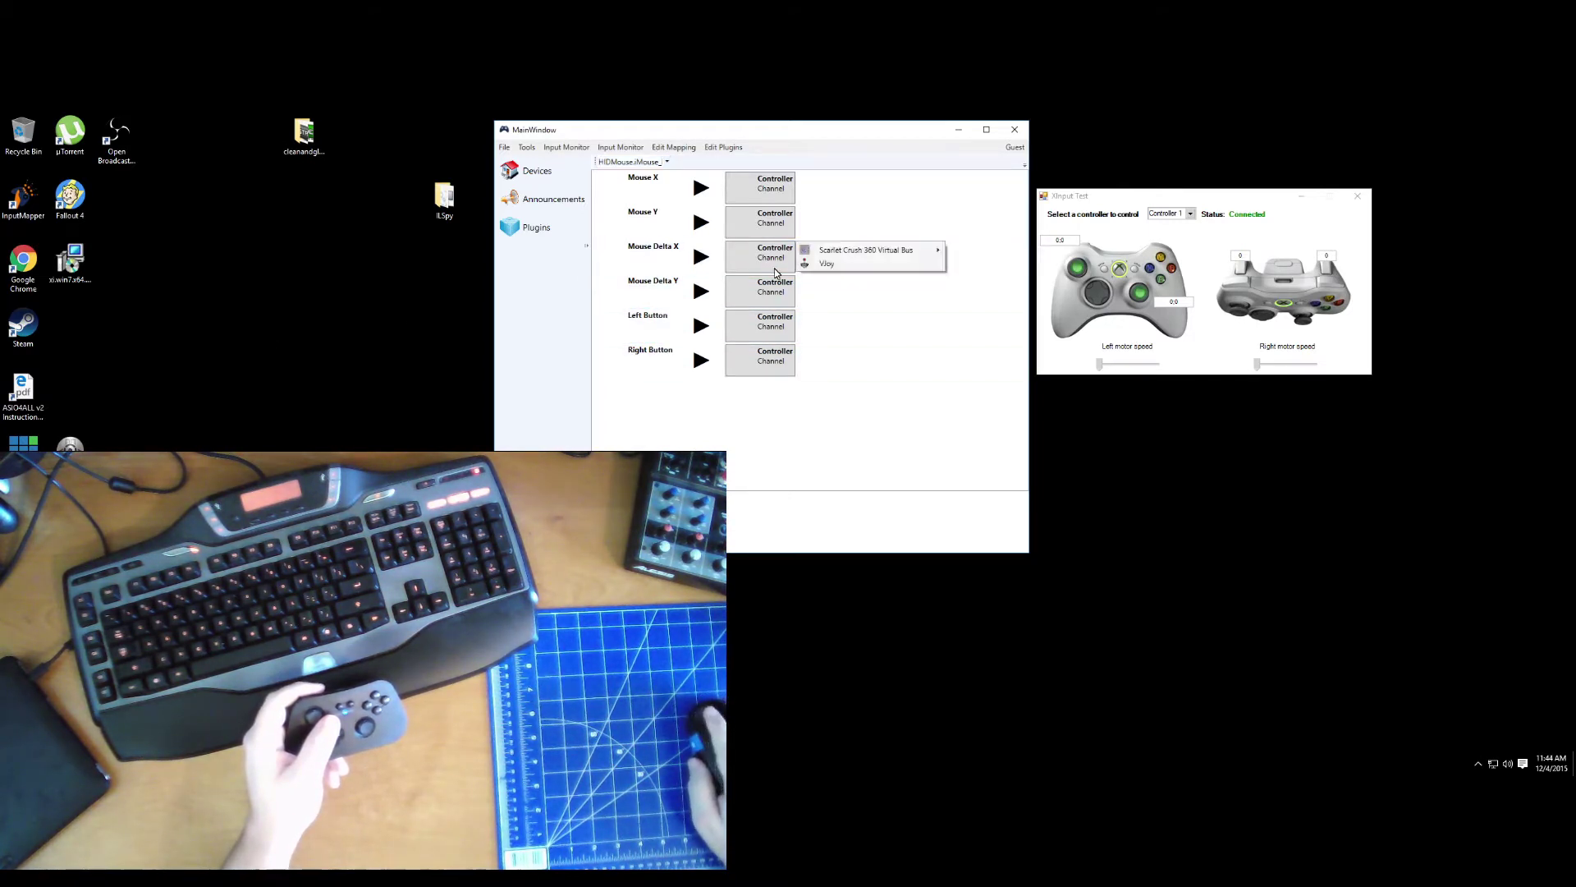
pyautogui.moveTo(843, 258)
pyautogui.moveTo(1018, 256)
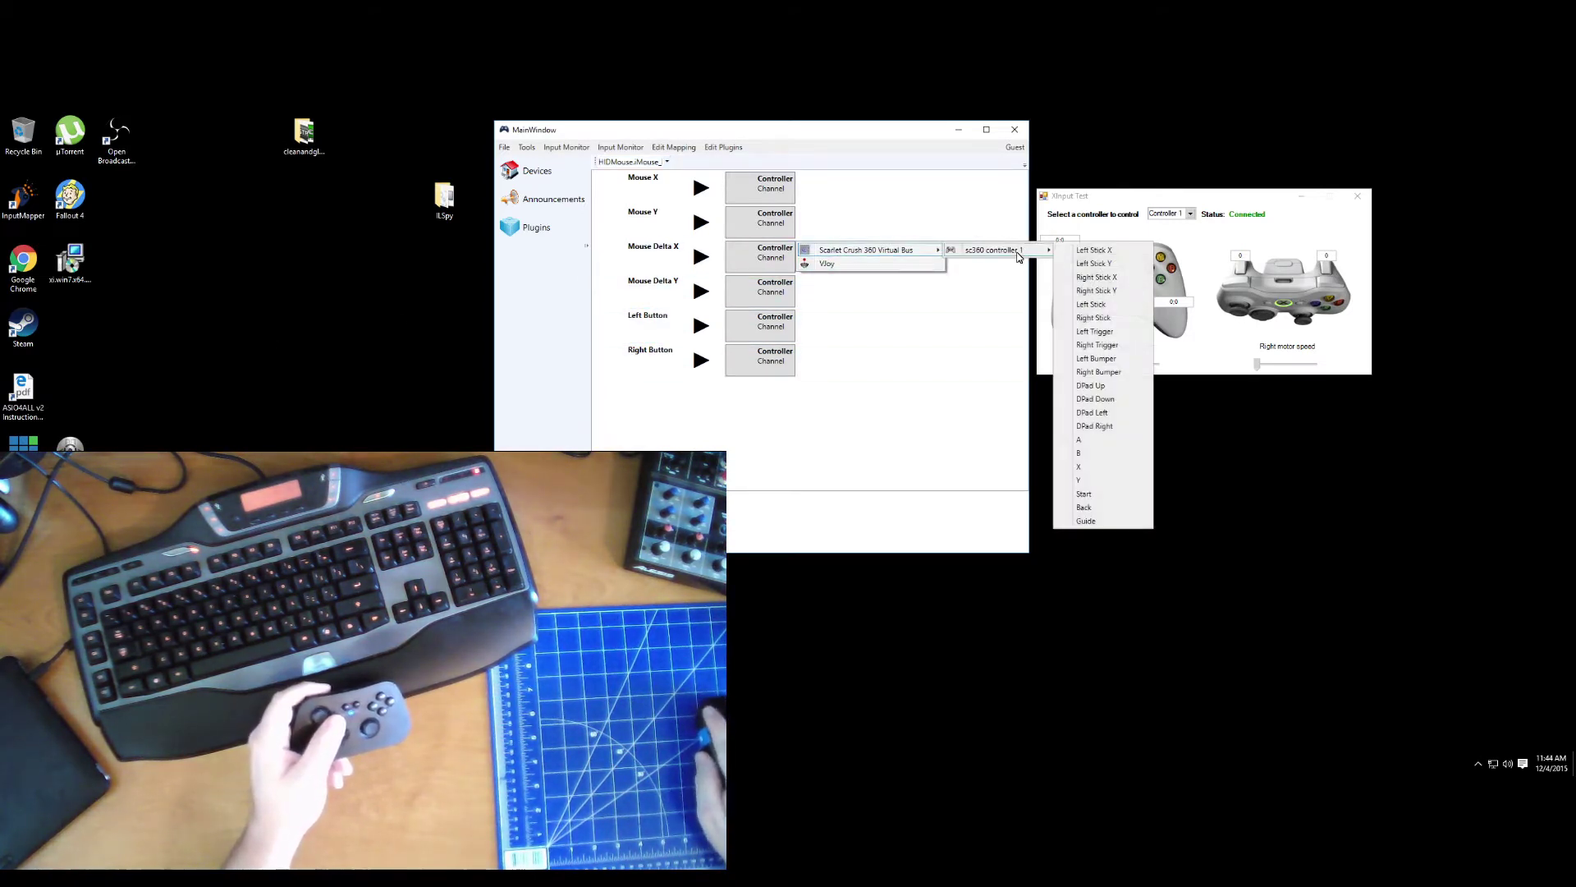
pyautogui.click(1109, 280)
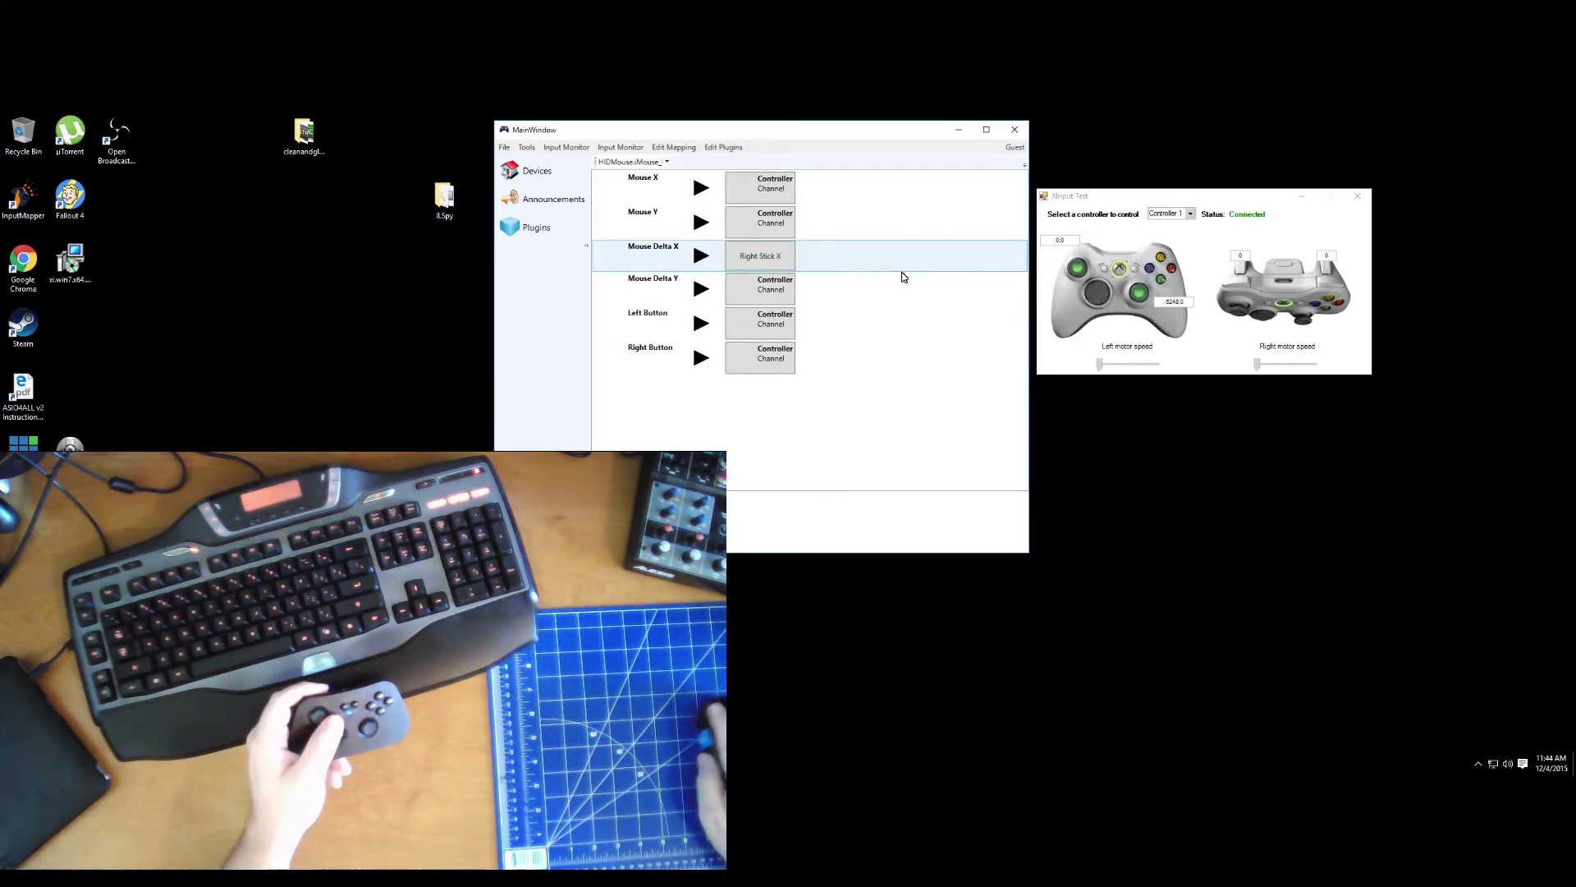
pyautogui.click(771, 286)
pyautogui.moveTo(875, 282)
pyautogui.moveTo(977, 283)
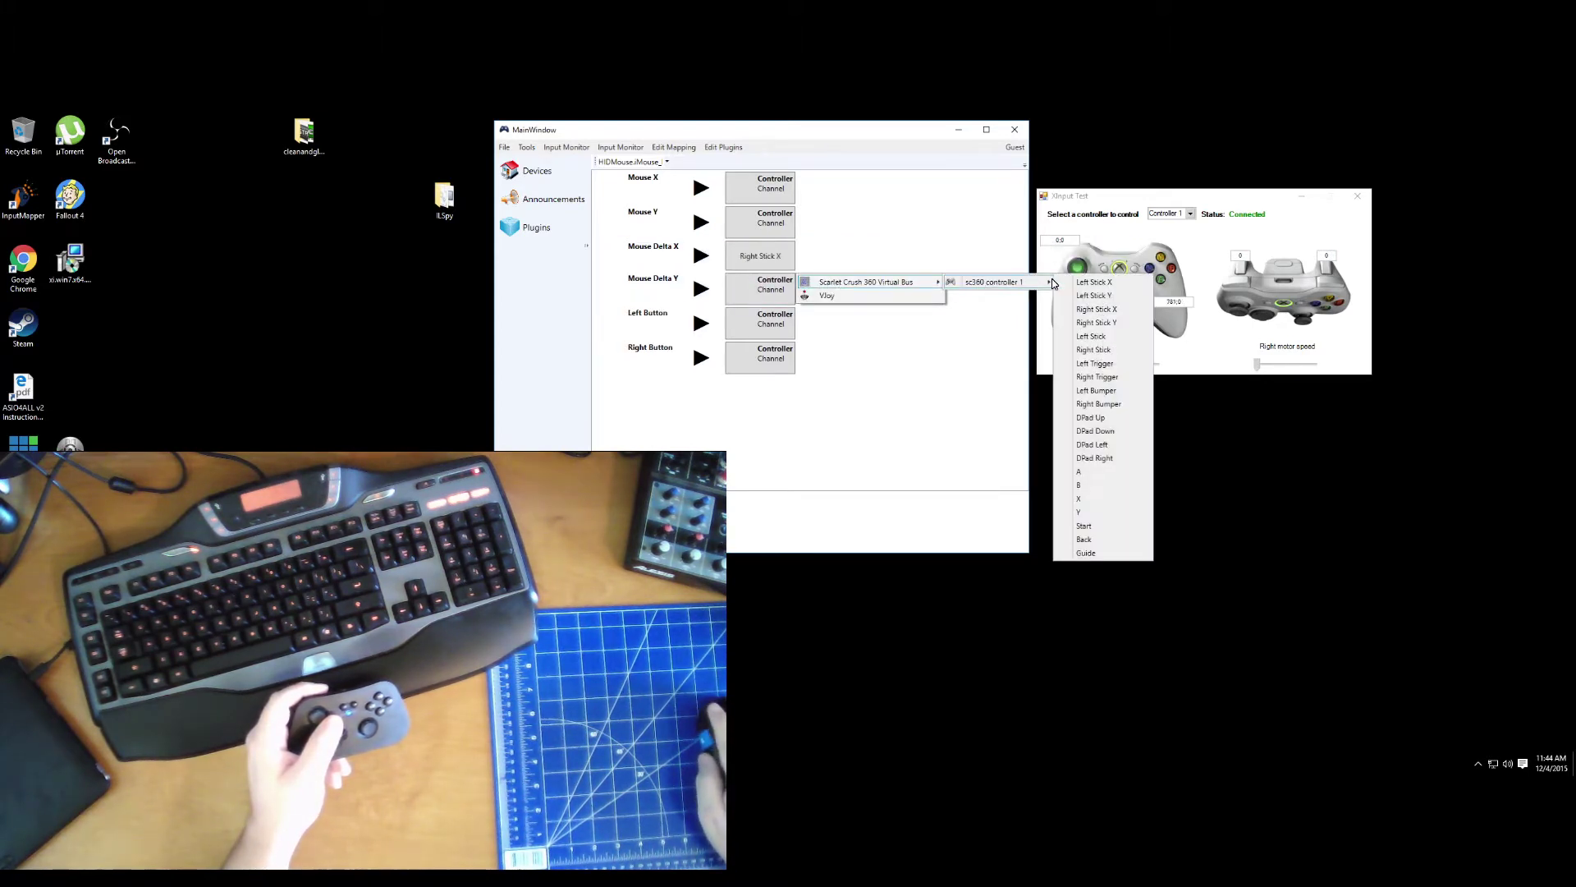
pyautogui.click(1100, 326)
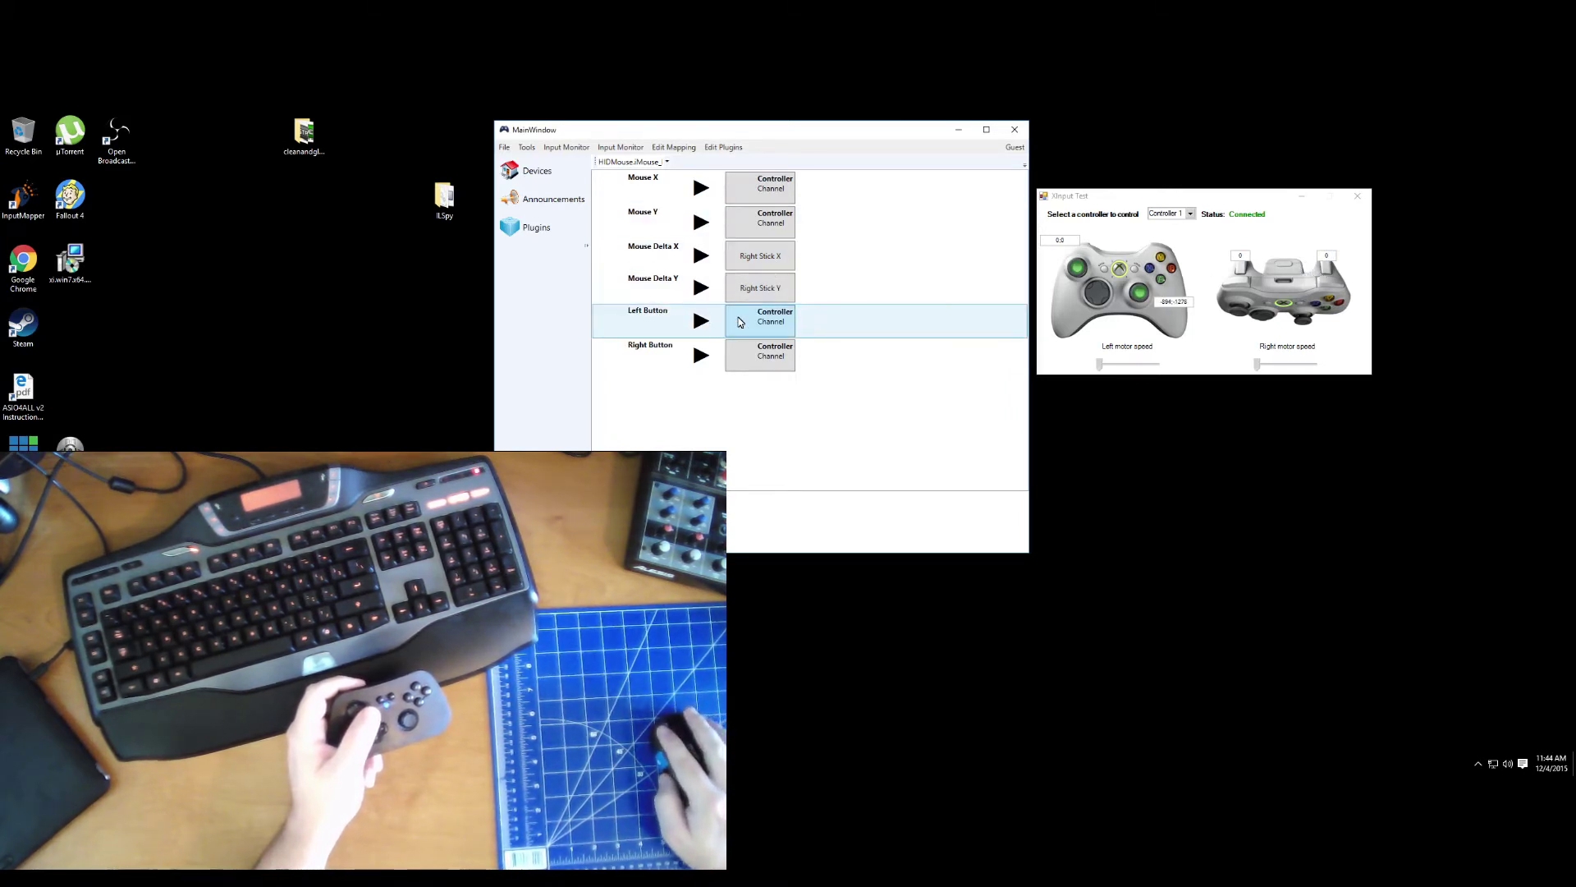
# Map the mouse Left Button to Left Trigger and Right Button to Right Trigger on sc360 controller 1.
pyautogui.click(759, 325)
pyautogui.moveTo(854, 321)
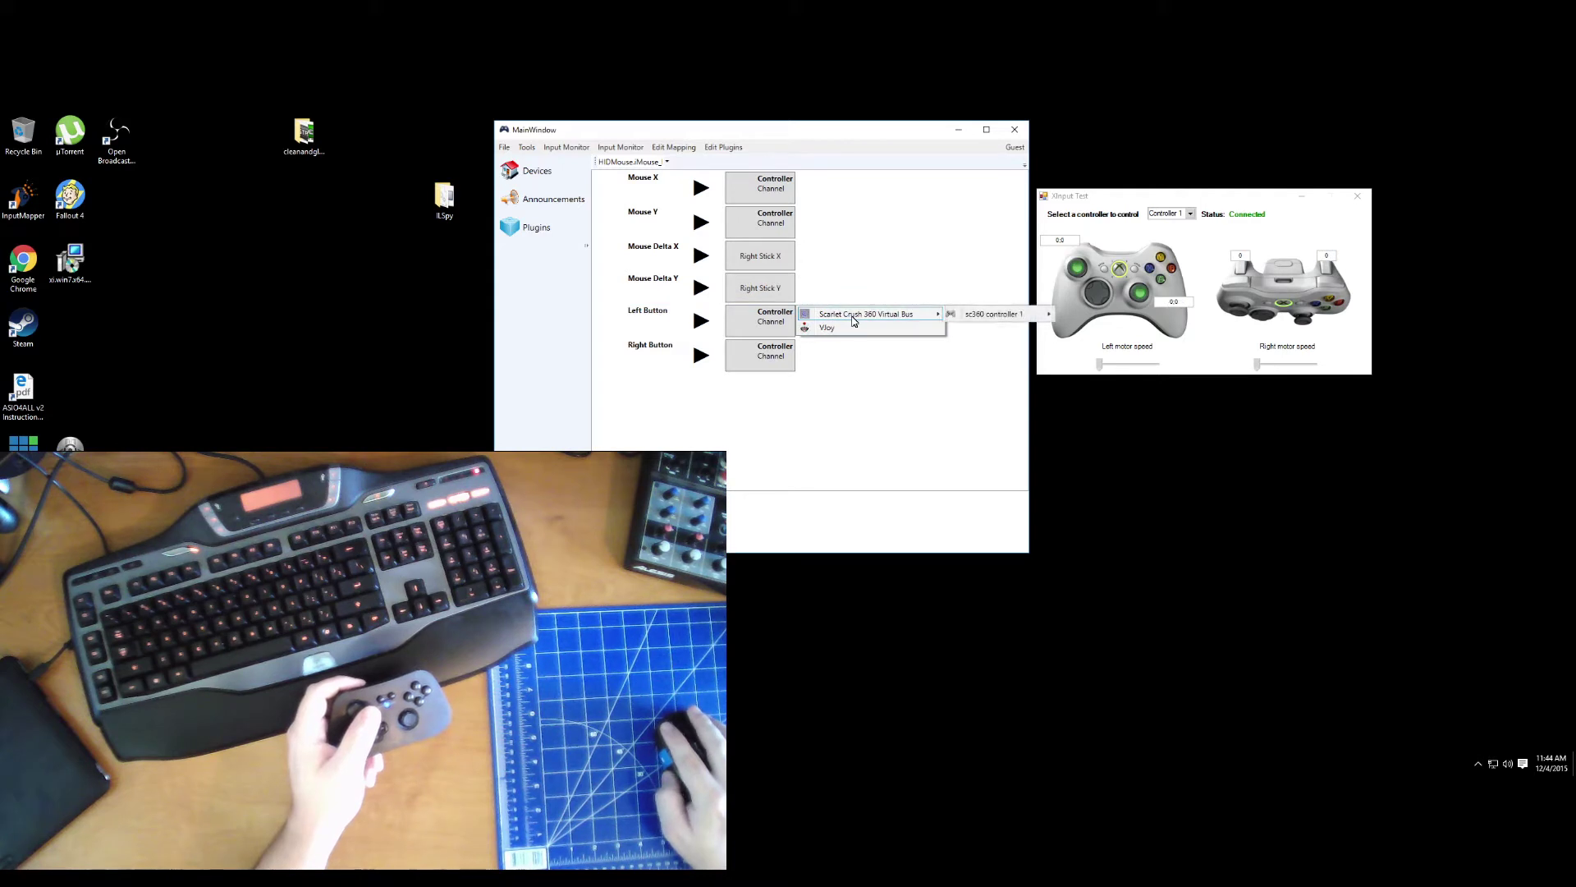
pyautogui.moveTo(995, 319)
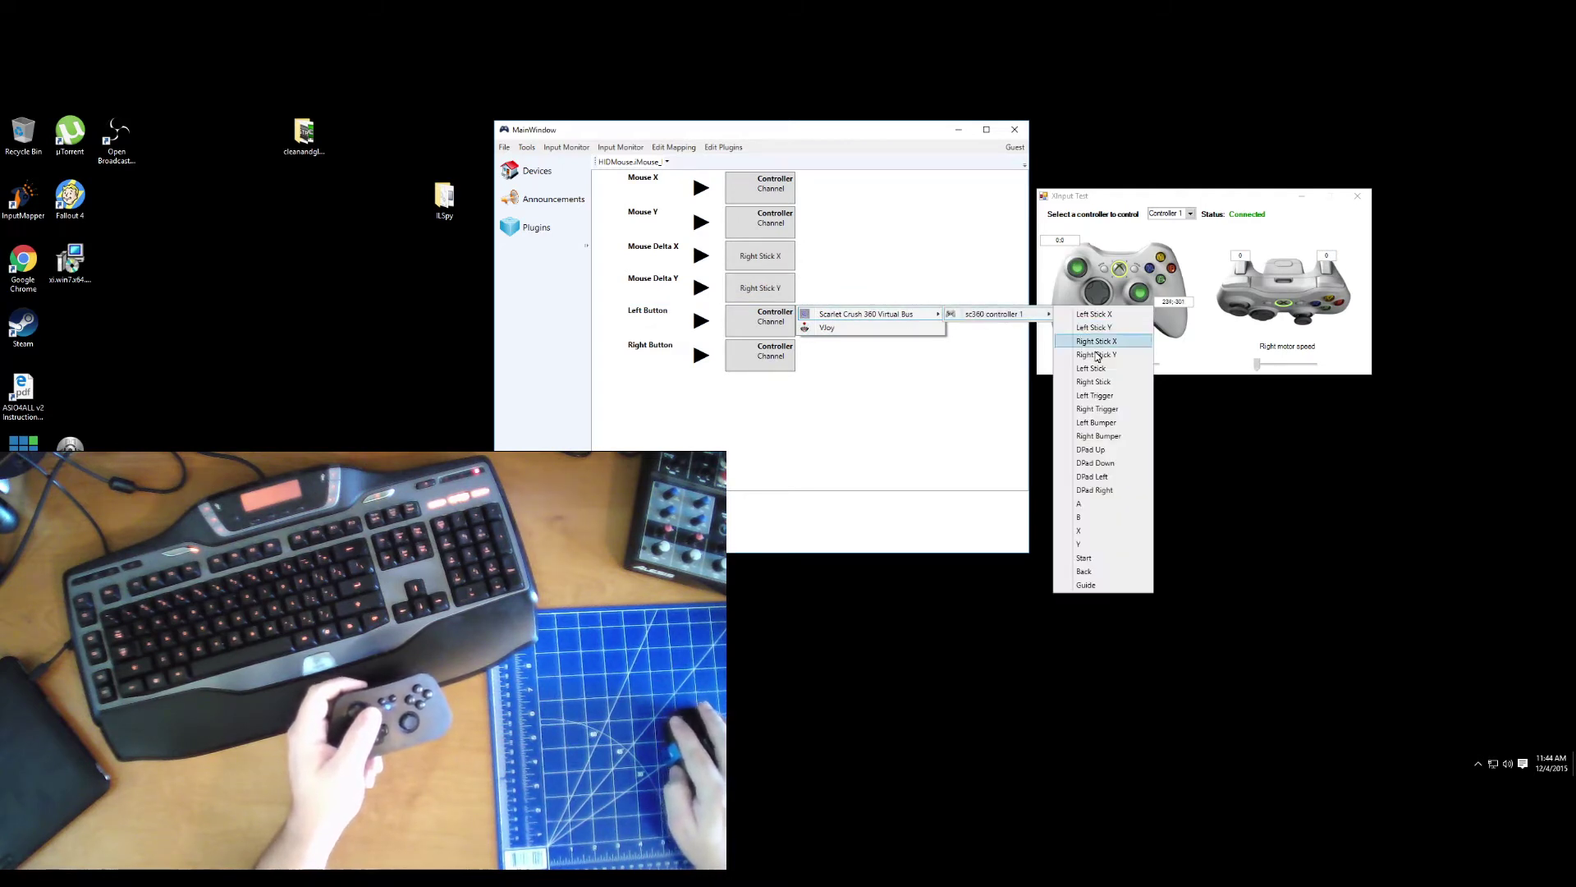
pyautogui.click(1105, 398)
pyautogui.click(776, 353)
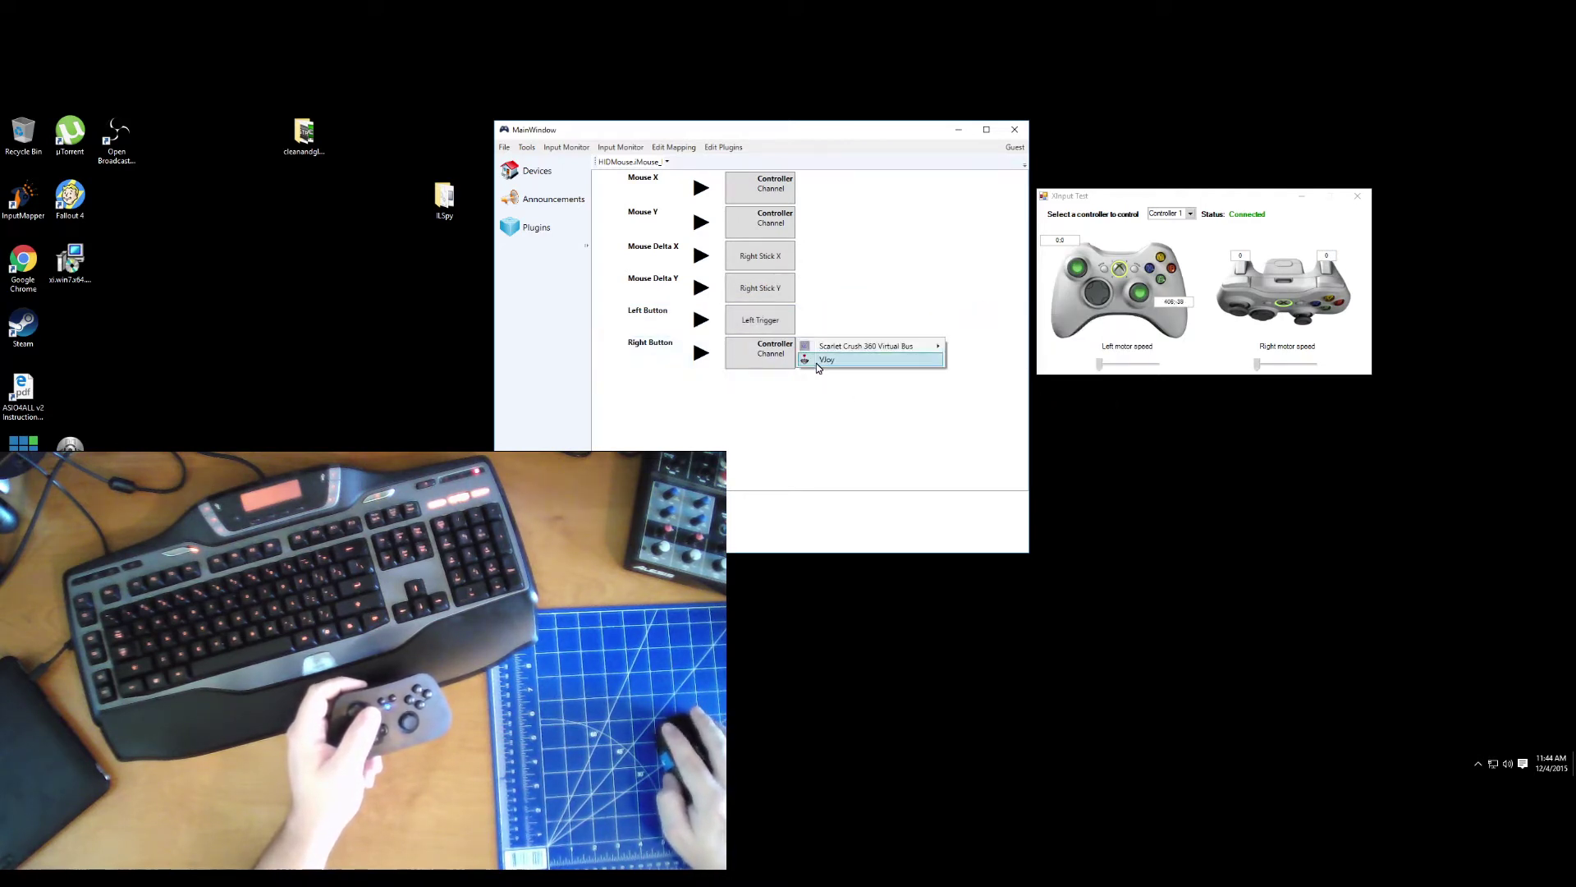
pyautogui.moveTo(852, 351)
pyautogui.moveTo(996, 348)
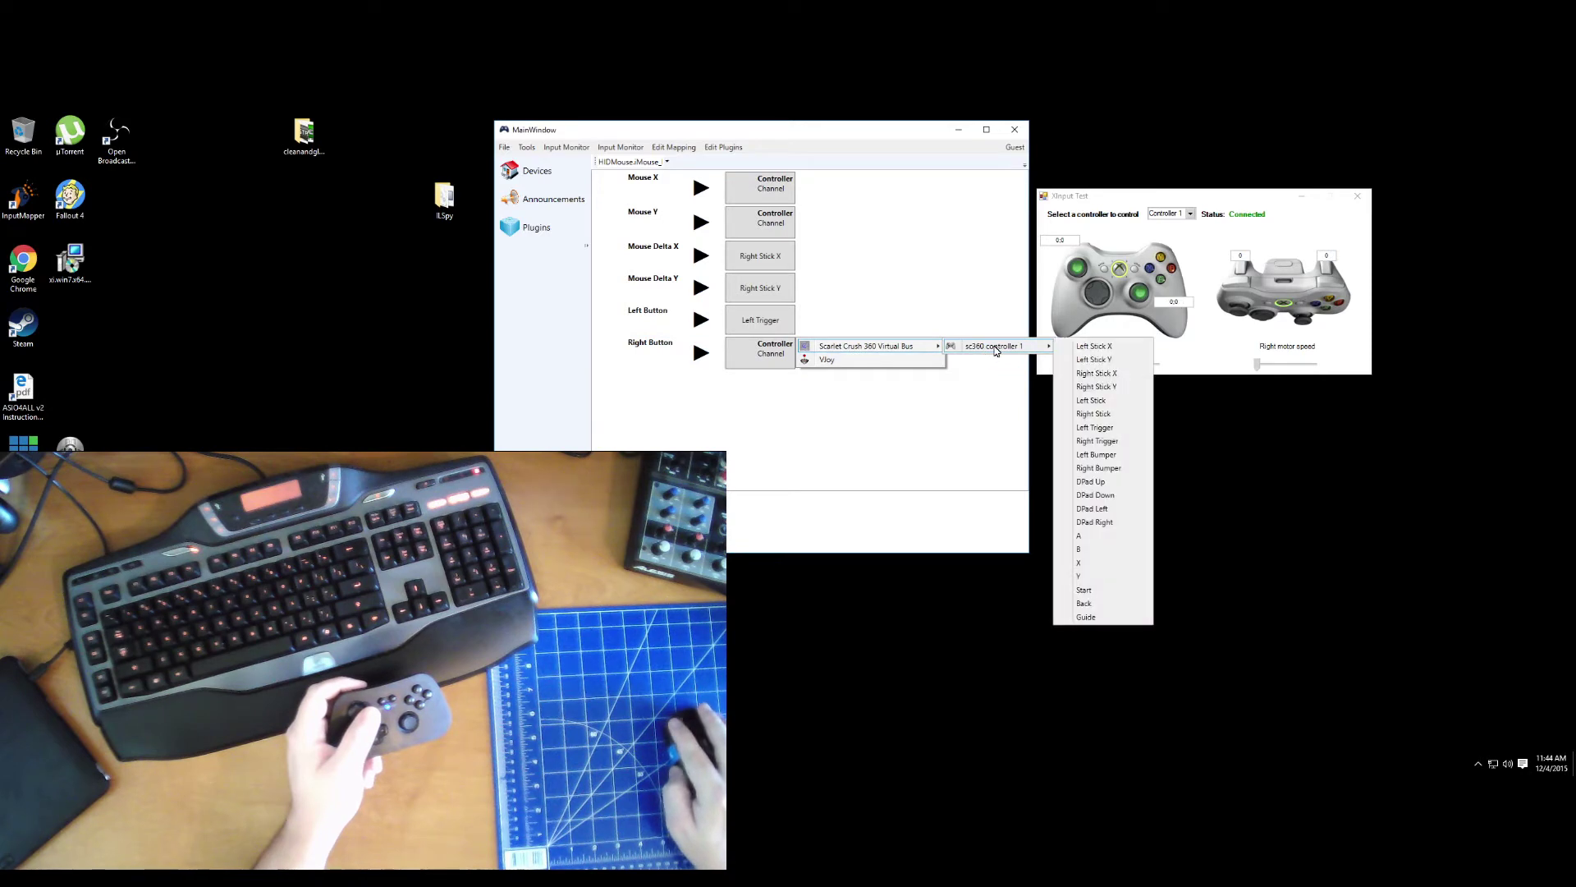
pyautogui.click(1111, 447)
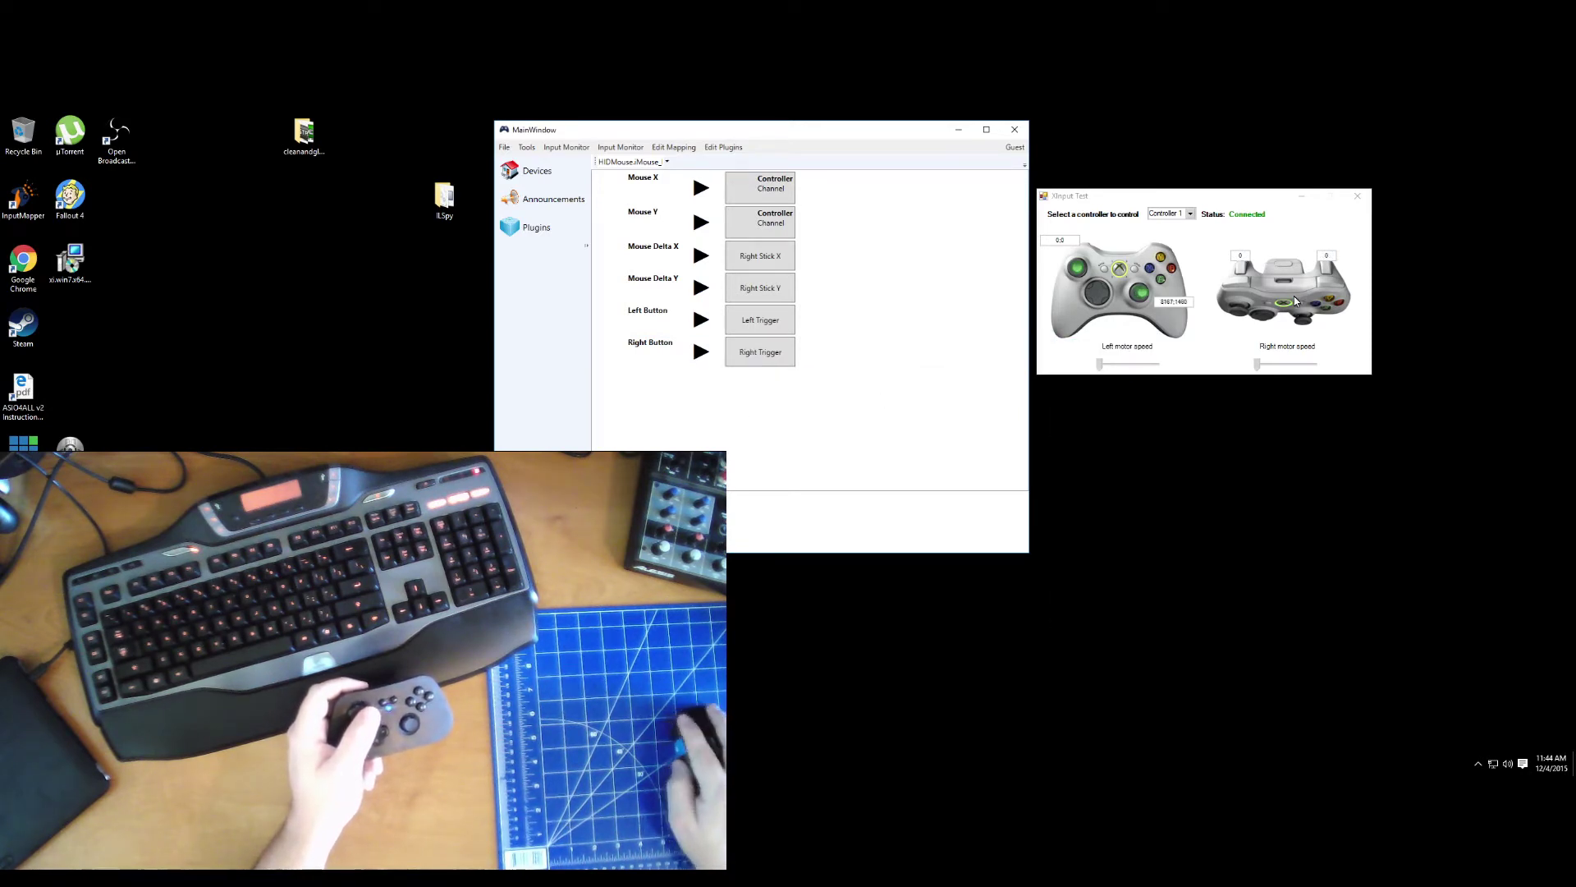
# Check XInput Test, then return to InputMapper's connected device list.
pyautogui.click(1286, 258)
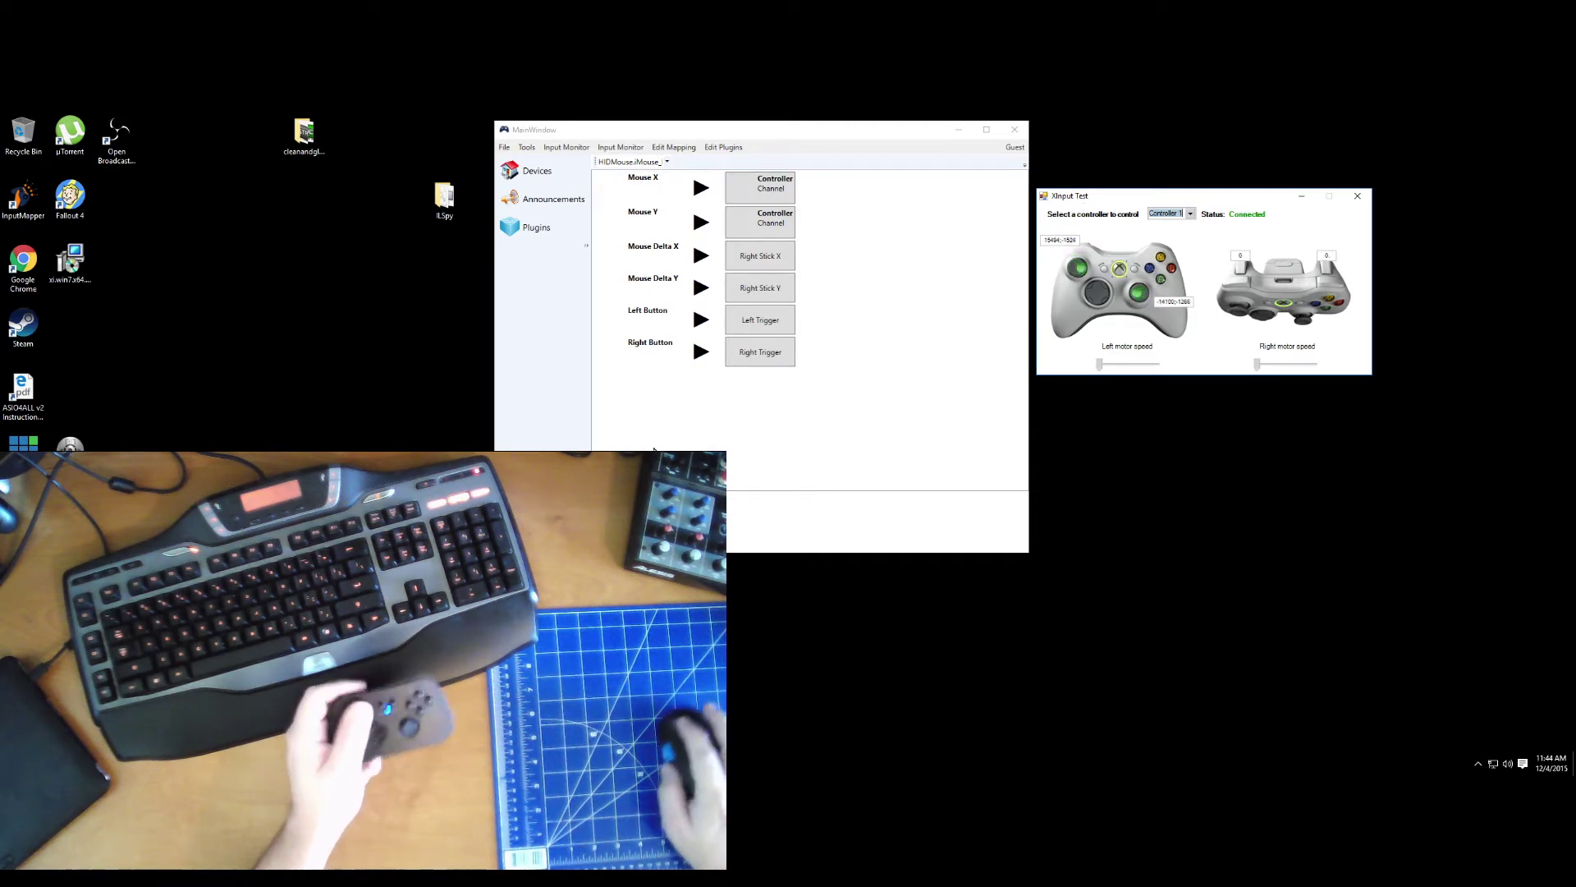
pyautogui.moveTo(1024, 577); pyautogui.dragTo(985, 692)
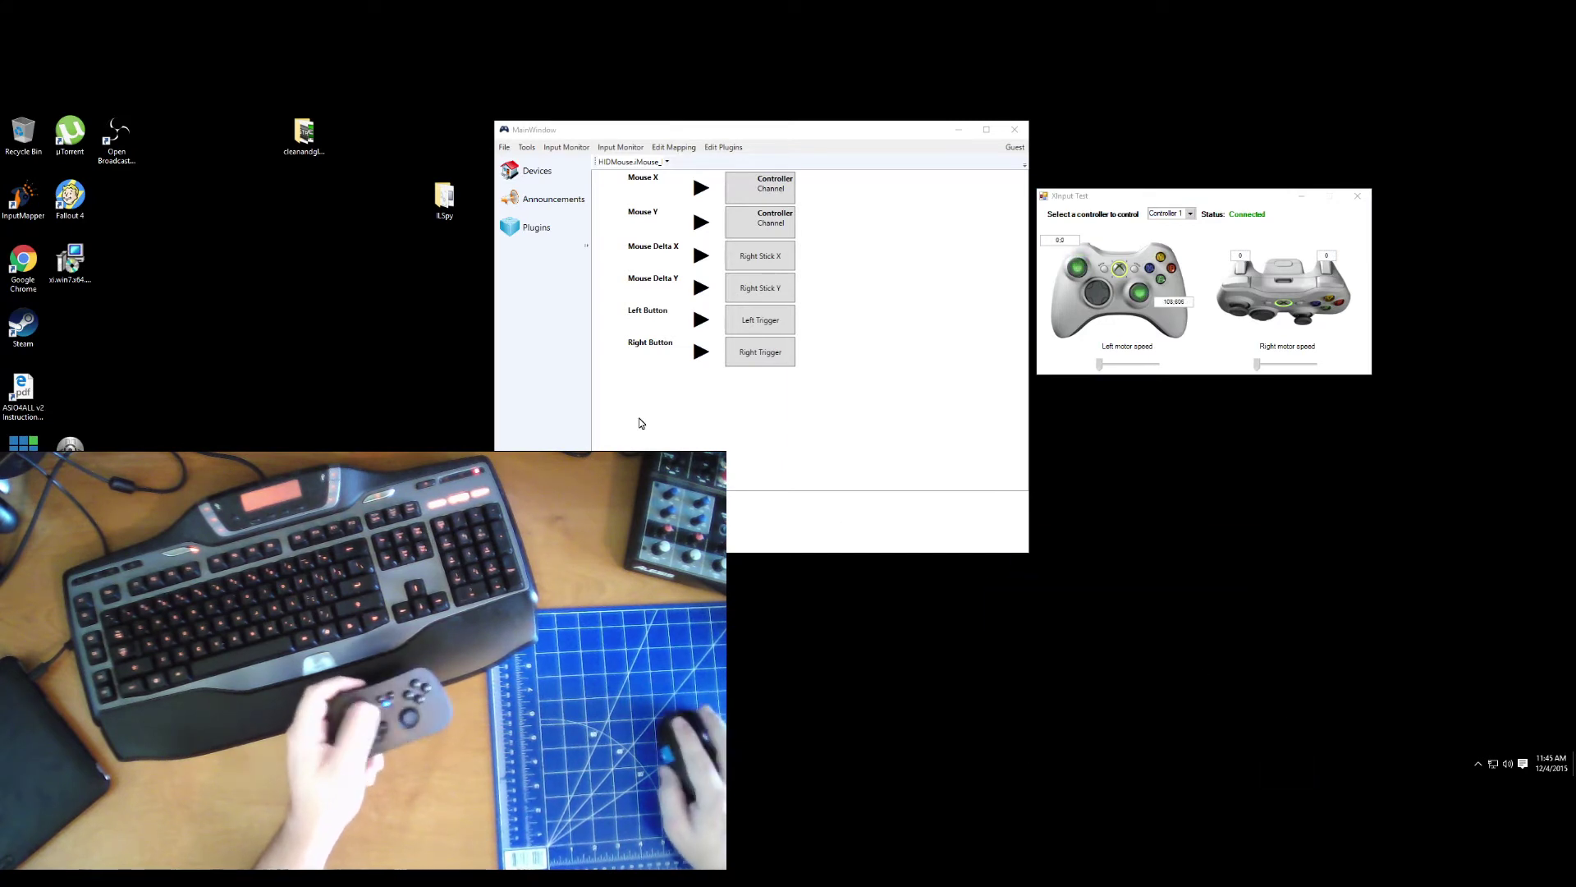
pyautogui.click(624, 162)
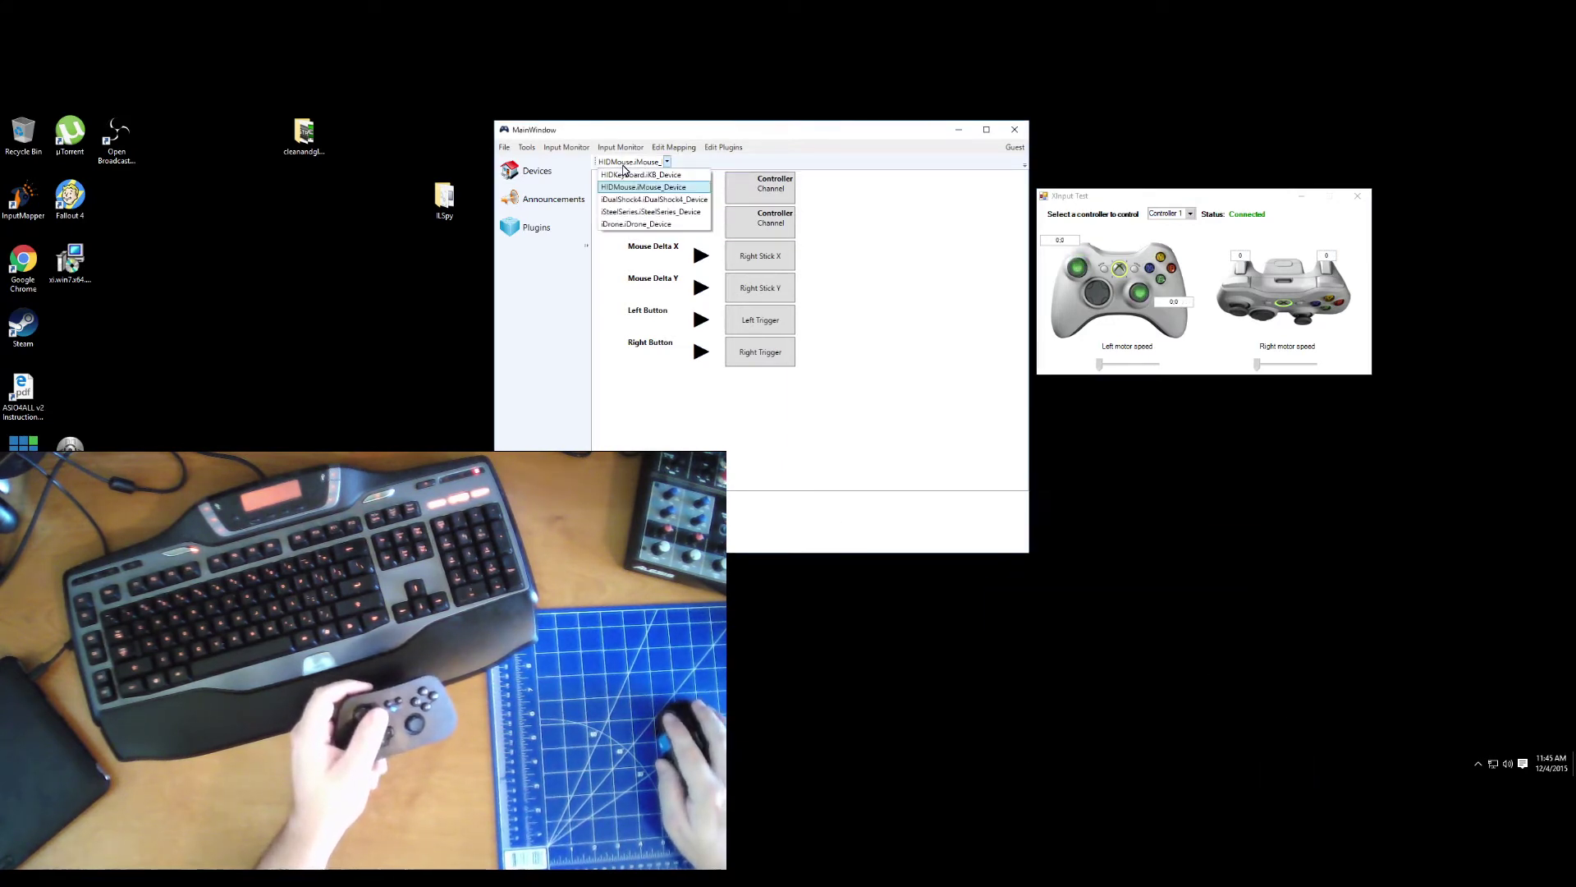
pyautogui.click(552, 174)
pyautogui.click(551, 175)
pyautogui.click(609, 151)
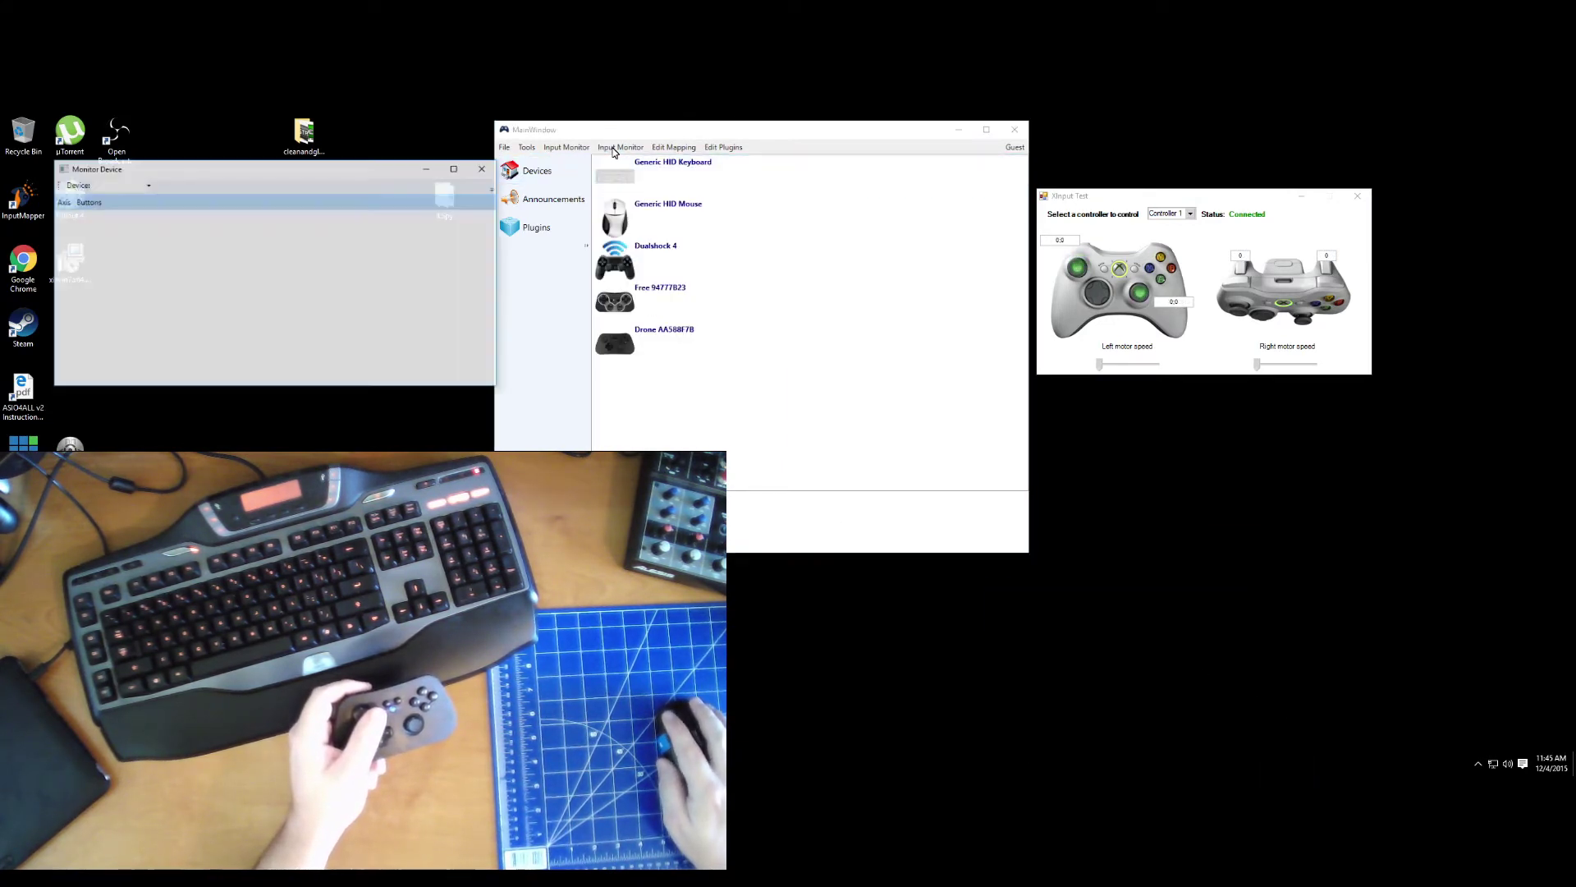
pyautogui.click(483, 169)
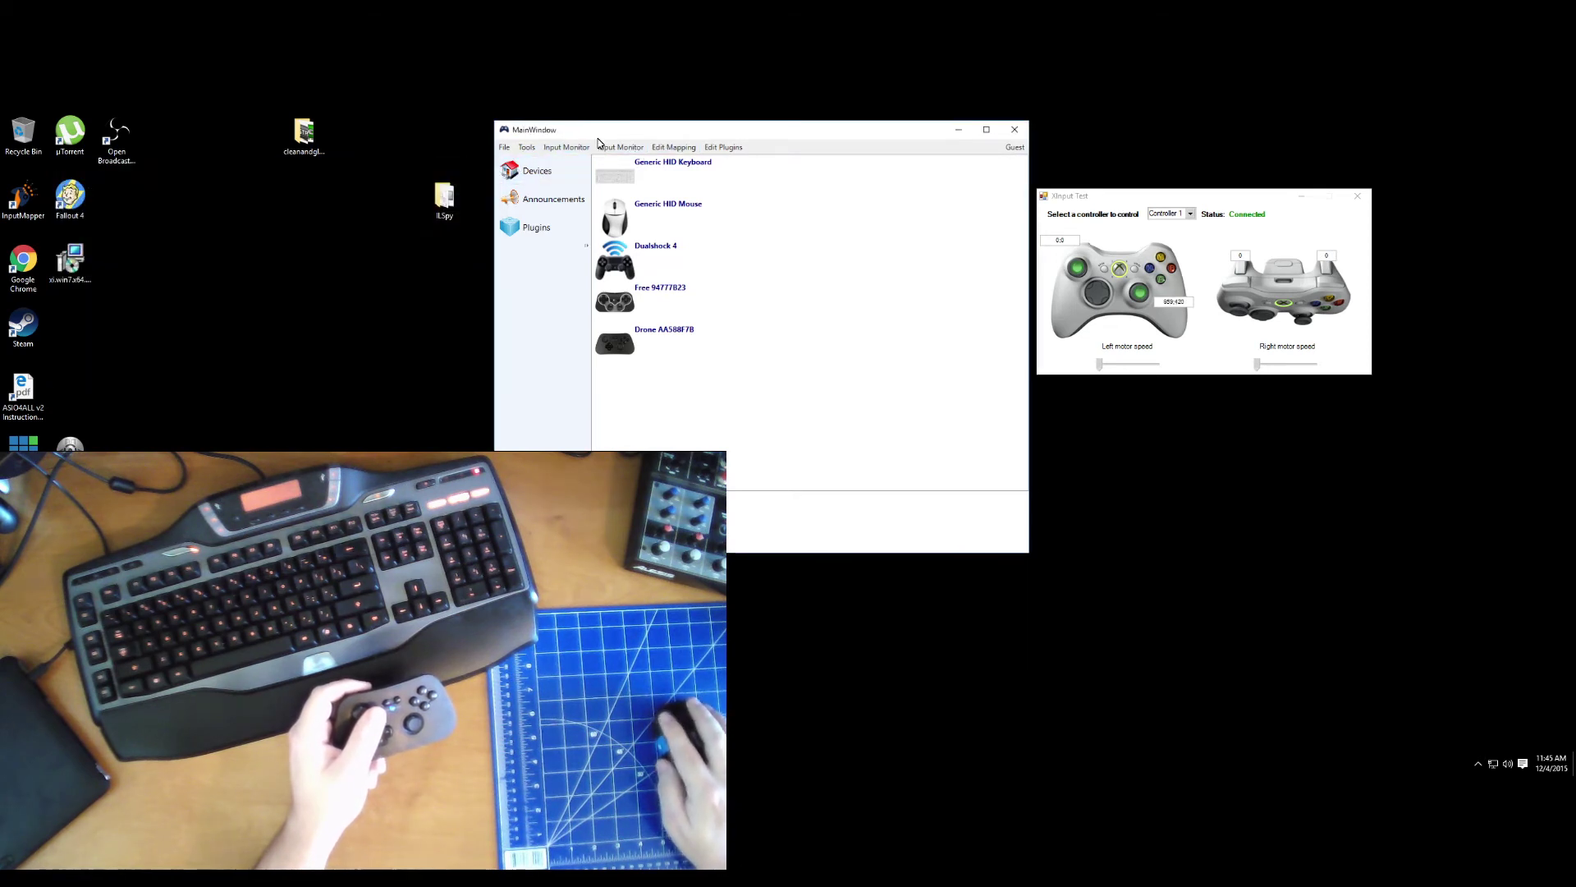
# Open the HIDKeyboard device's mapping page and scroll down its key list.
pyautogui.click(667, 152)
pyautogui.click(644, 163)
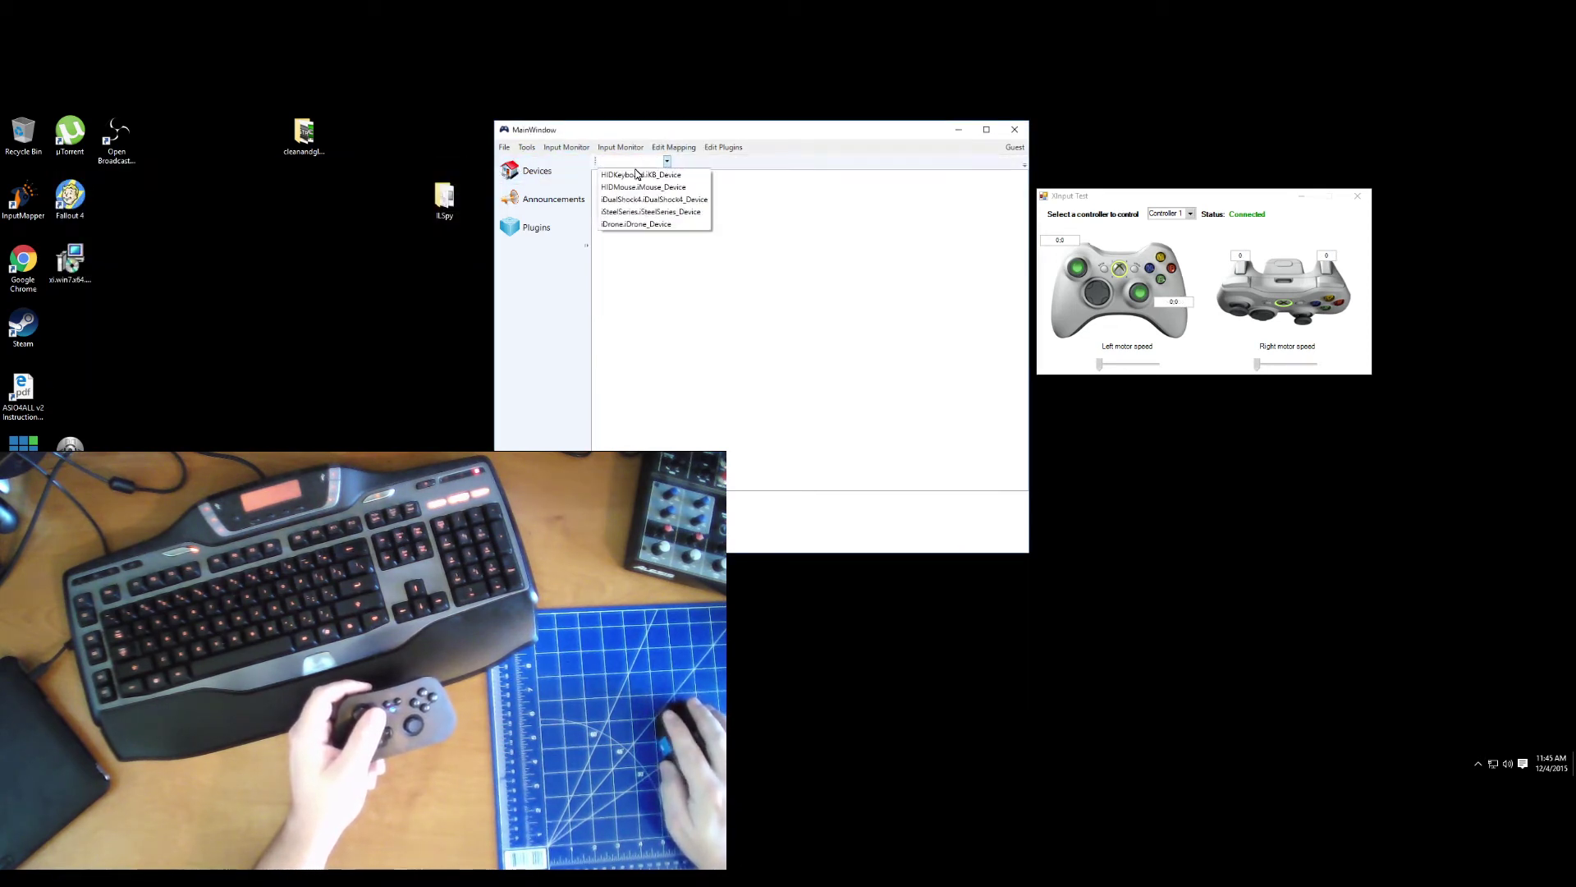
pyautogui.click(659, 176)
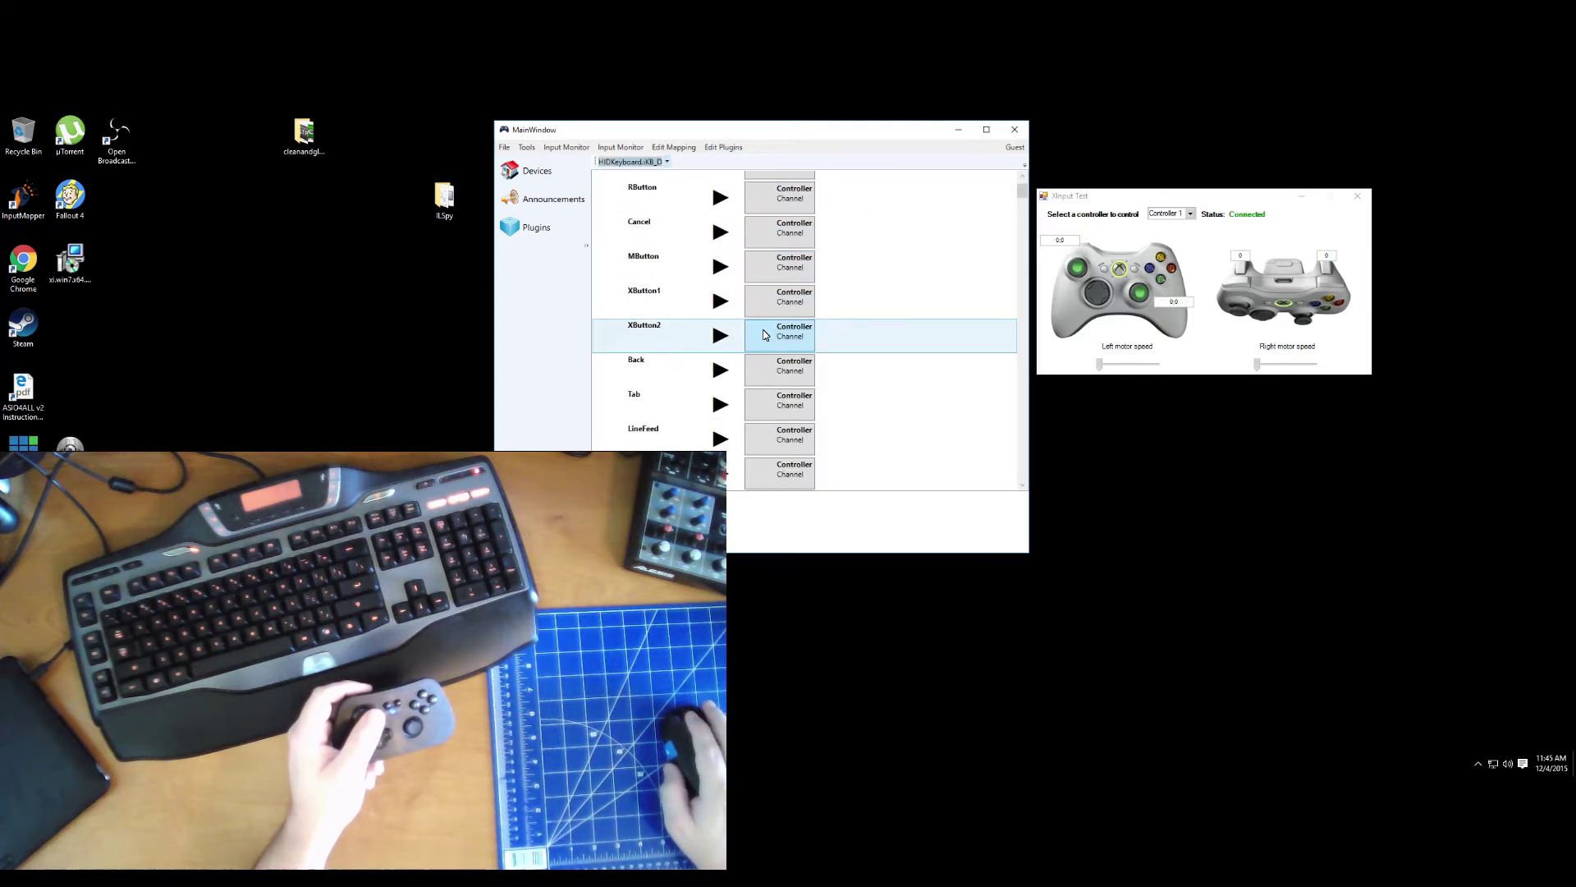
pyautogui.scroll(-1, 826, 349)
pyautogui.scroll(-10, 830, 369)
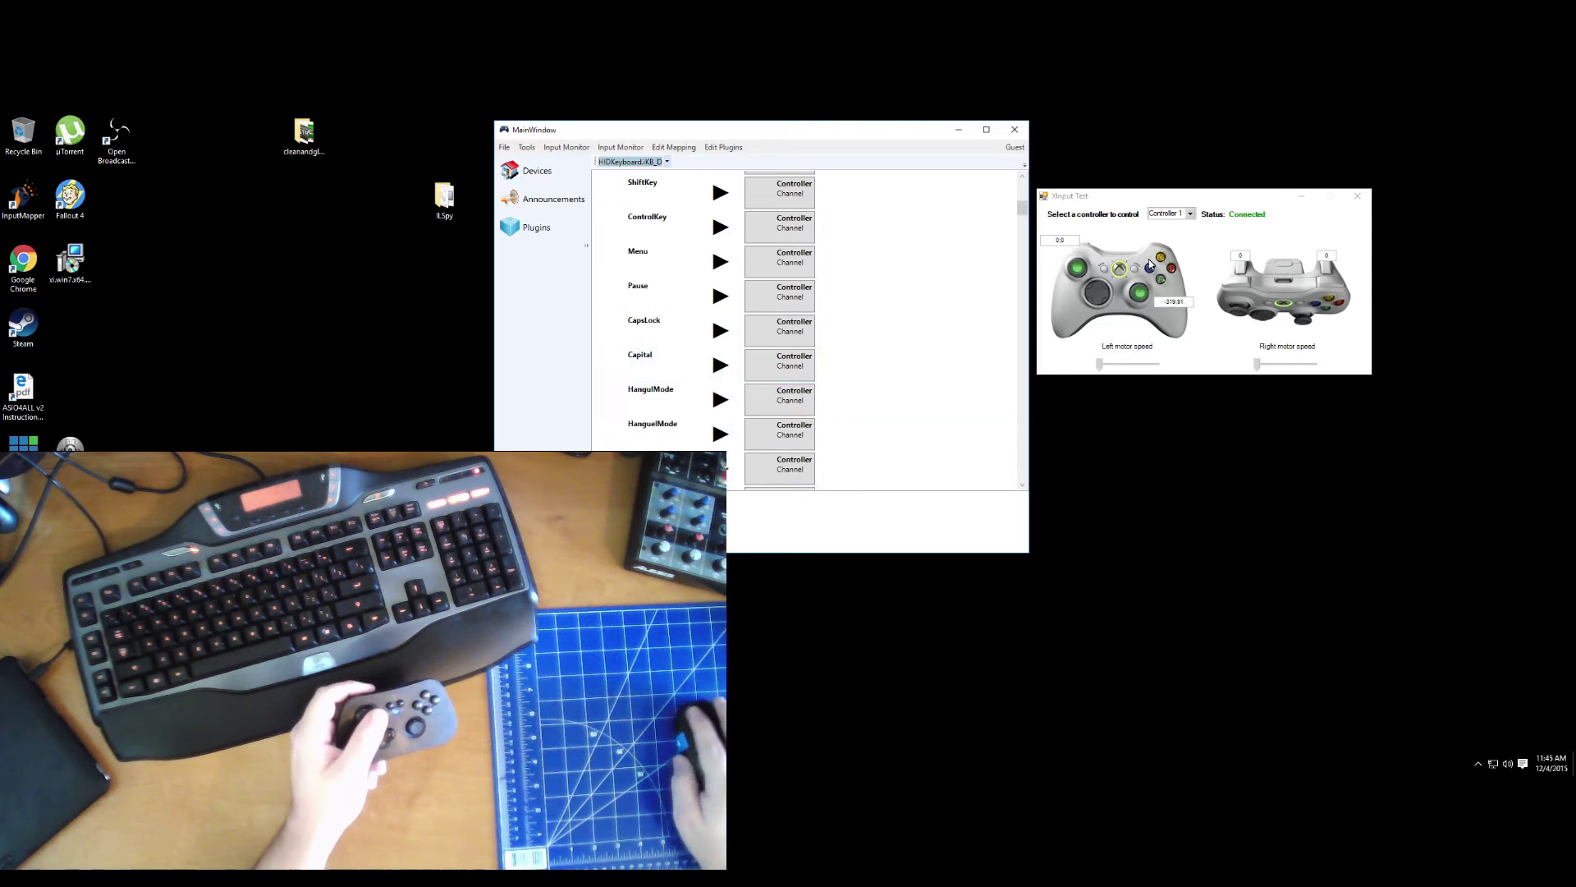
pyautogui.scroll(-10, 866, 380)
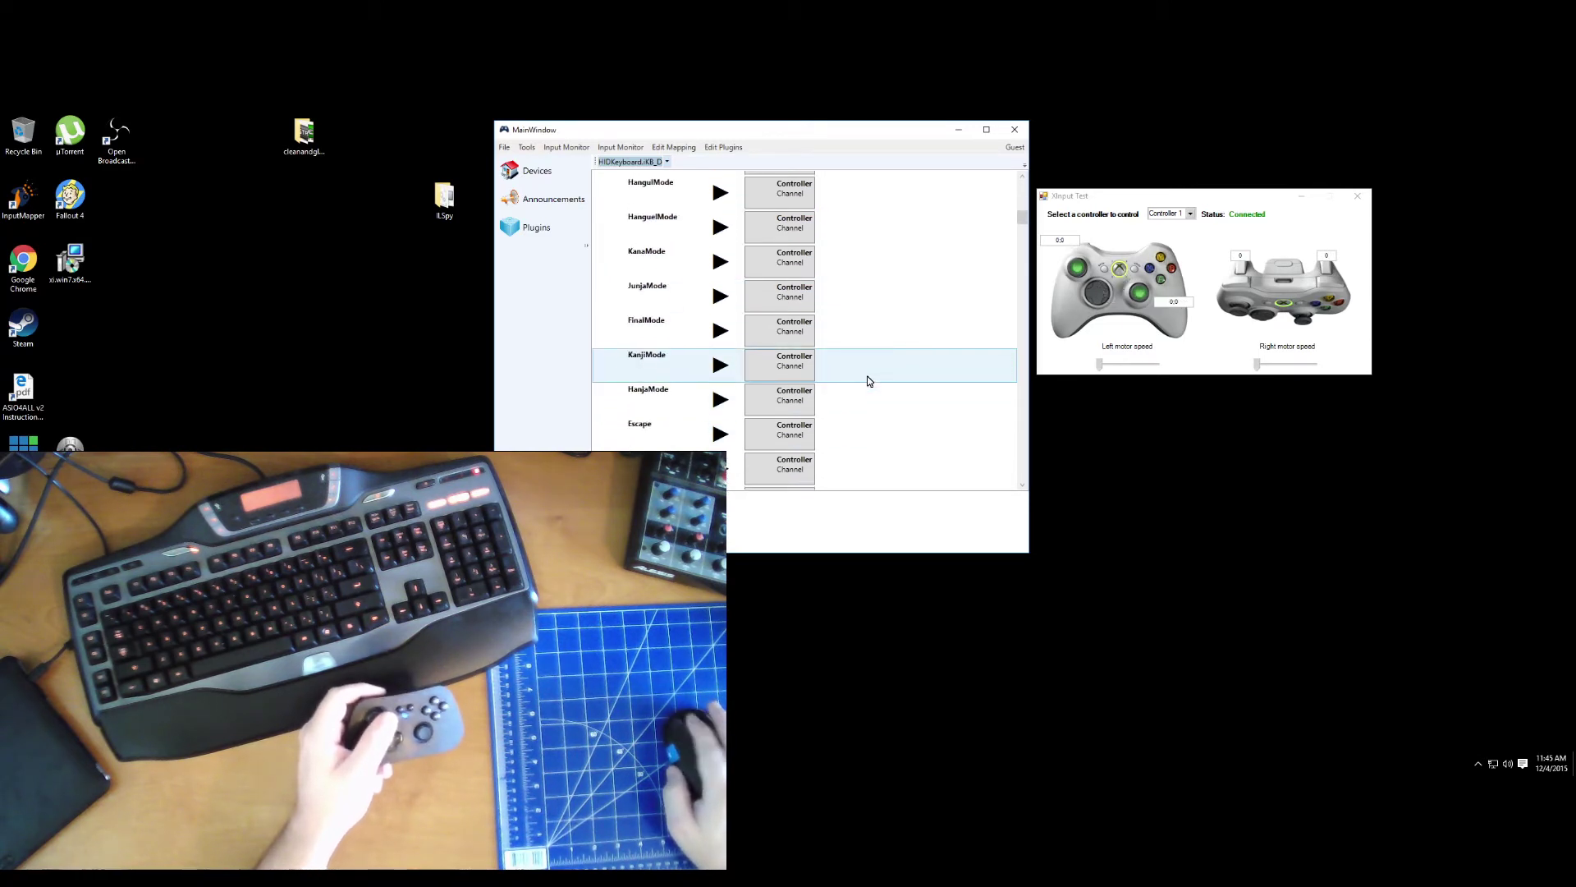
pyautogui.scroll(-8, 871, 378)
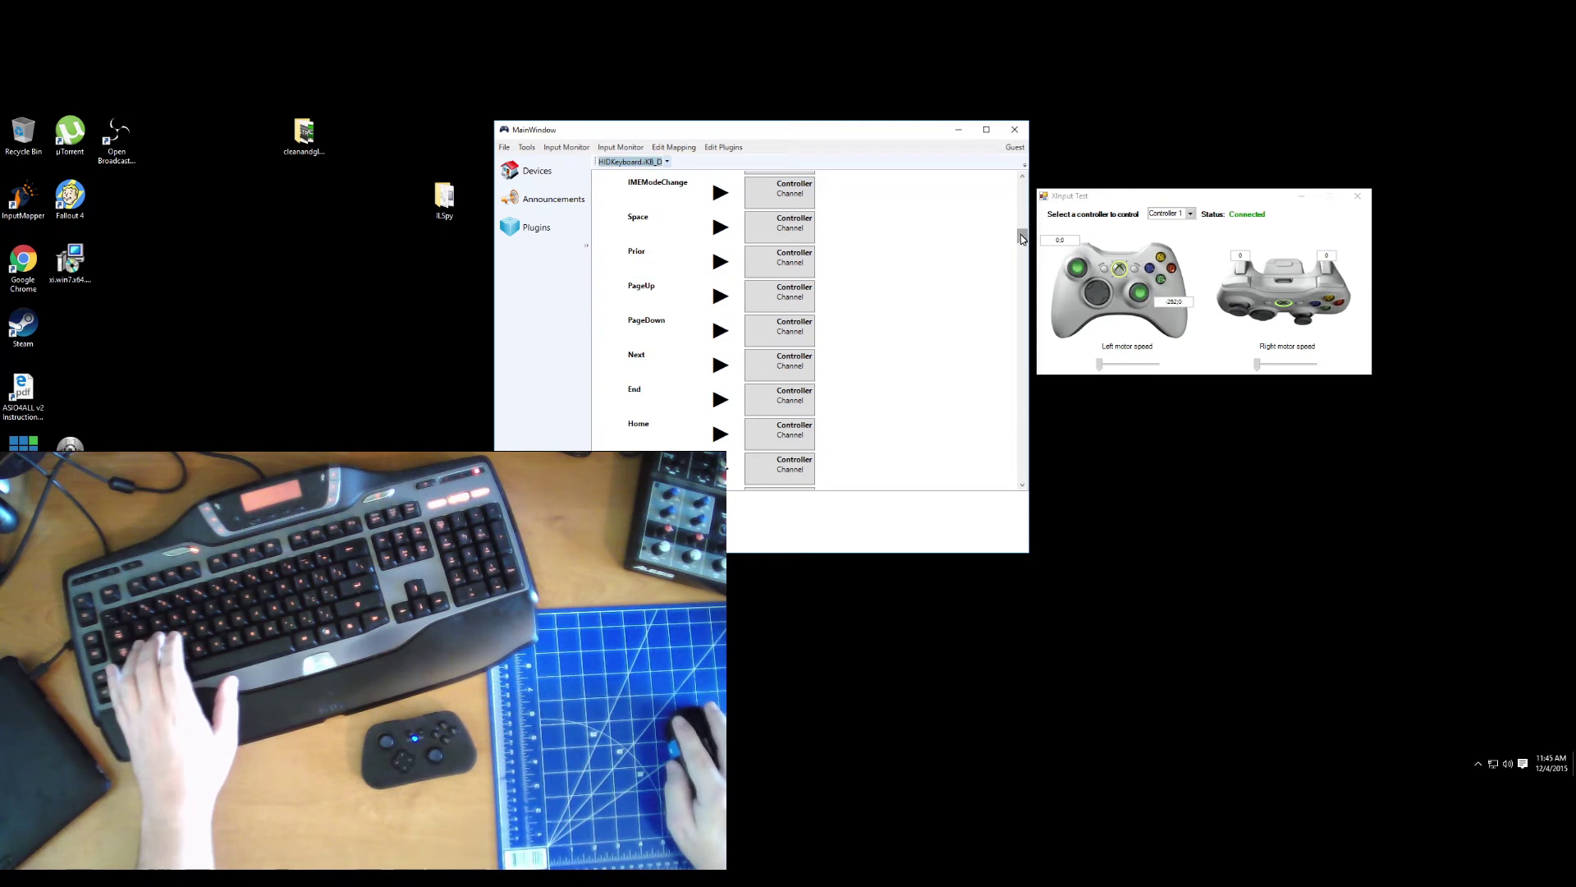
# Enlarge the mapping window and scroll to the Left, Up, Right and Down key rows.
pyautogui.moveTo(1023, 237); pyautogui.dragTo(1024, 211)
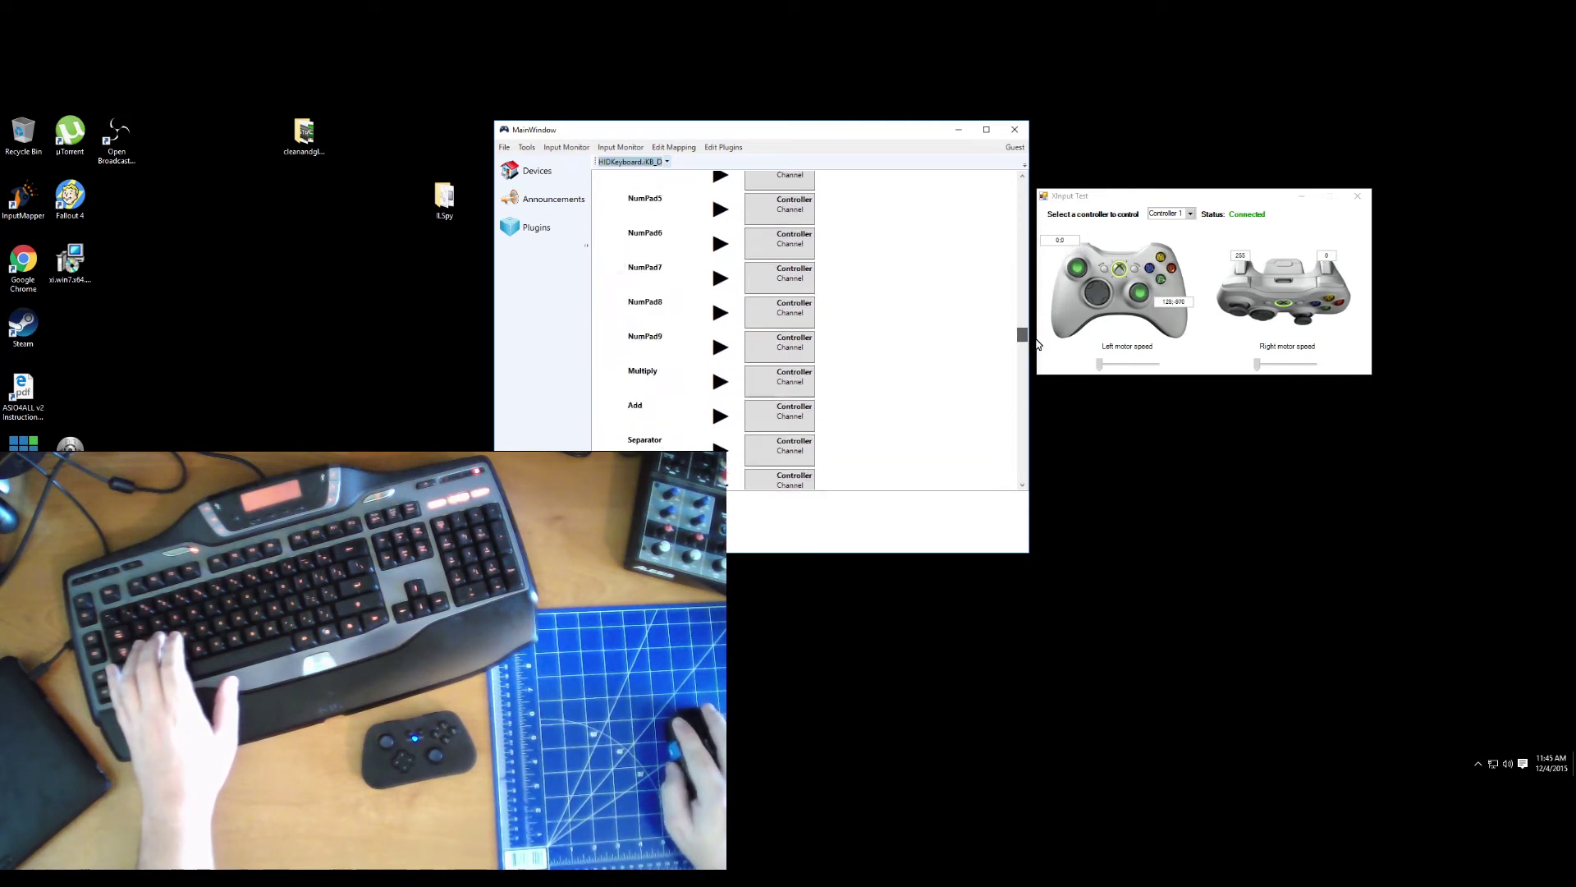
pyautogui.moveTo(1023, 456); pyautogui.dragTo(977, 318)
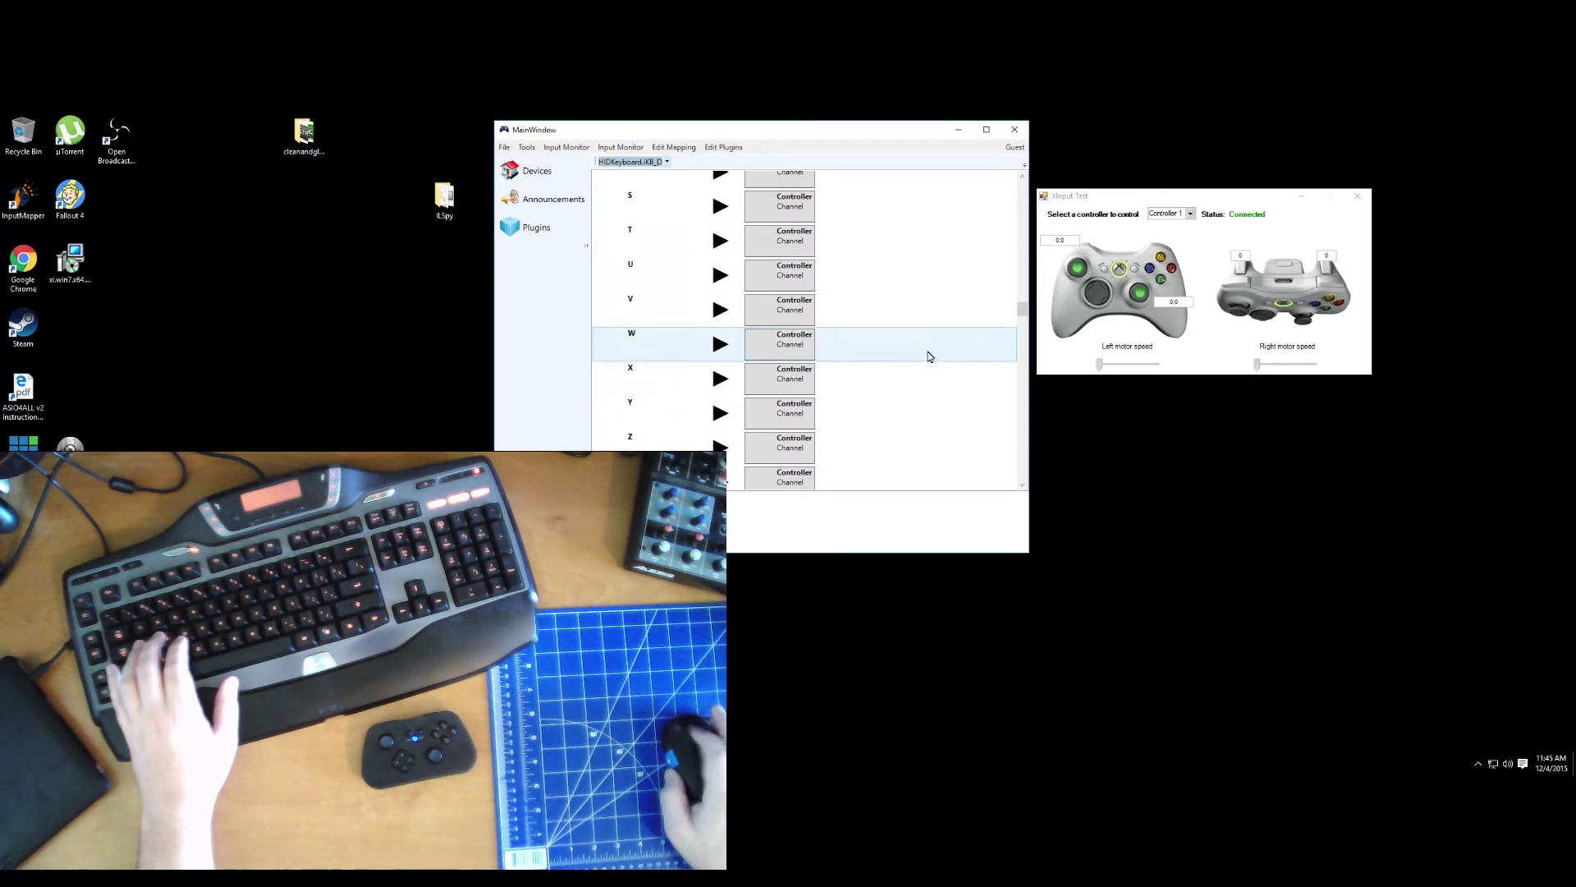
pyautogui.scroll(-7, 930, 368)
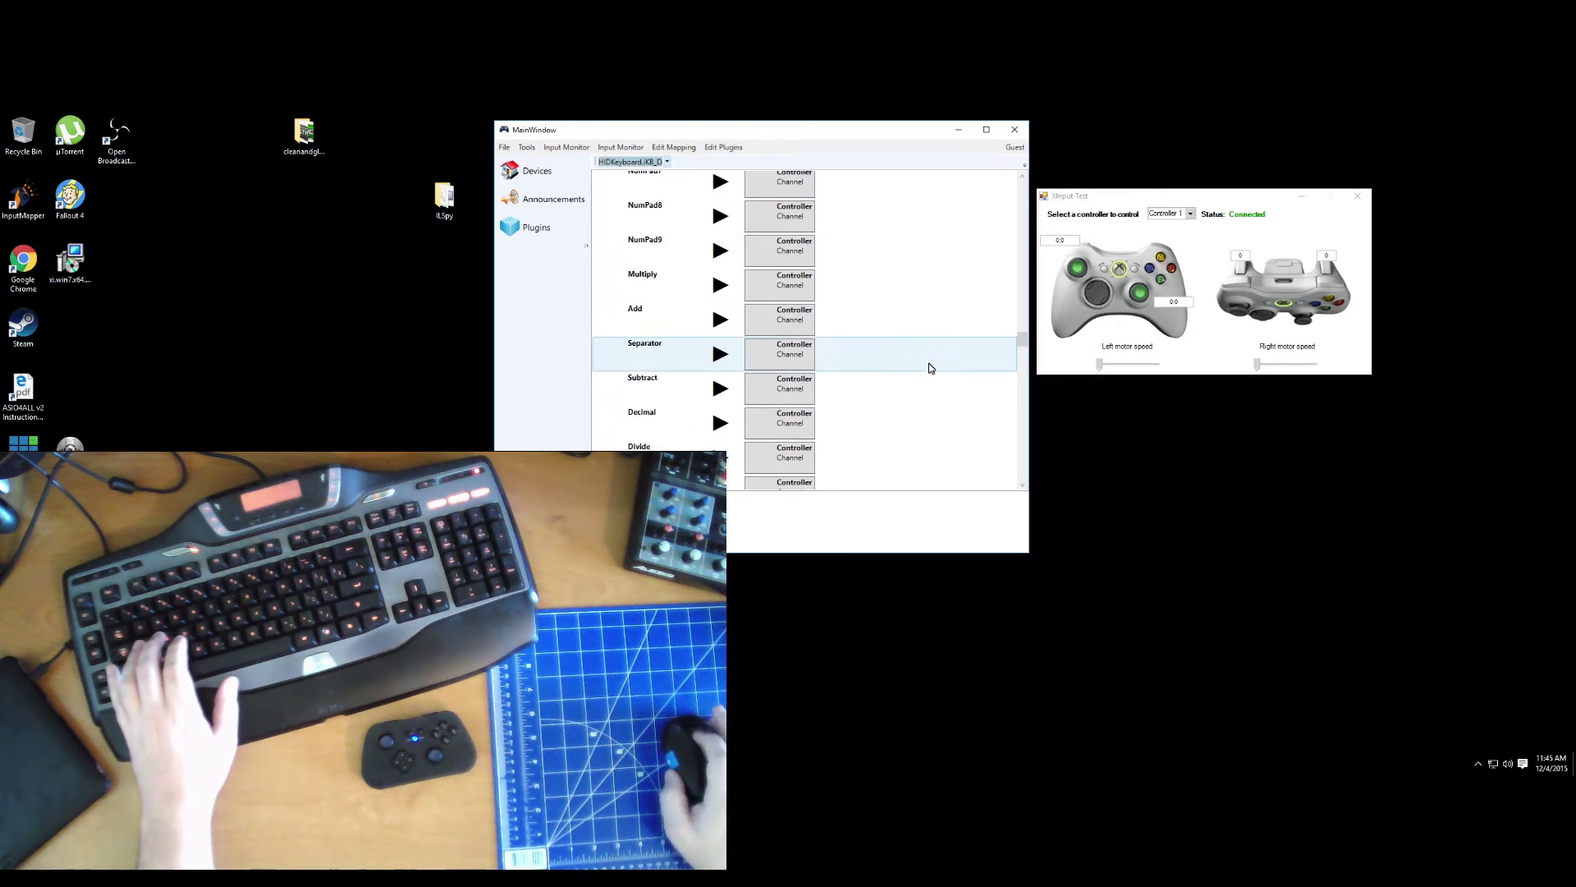
pyautogui.scroll(-10, 930, 368)
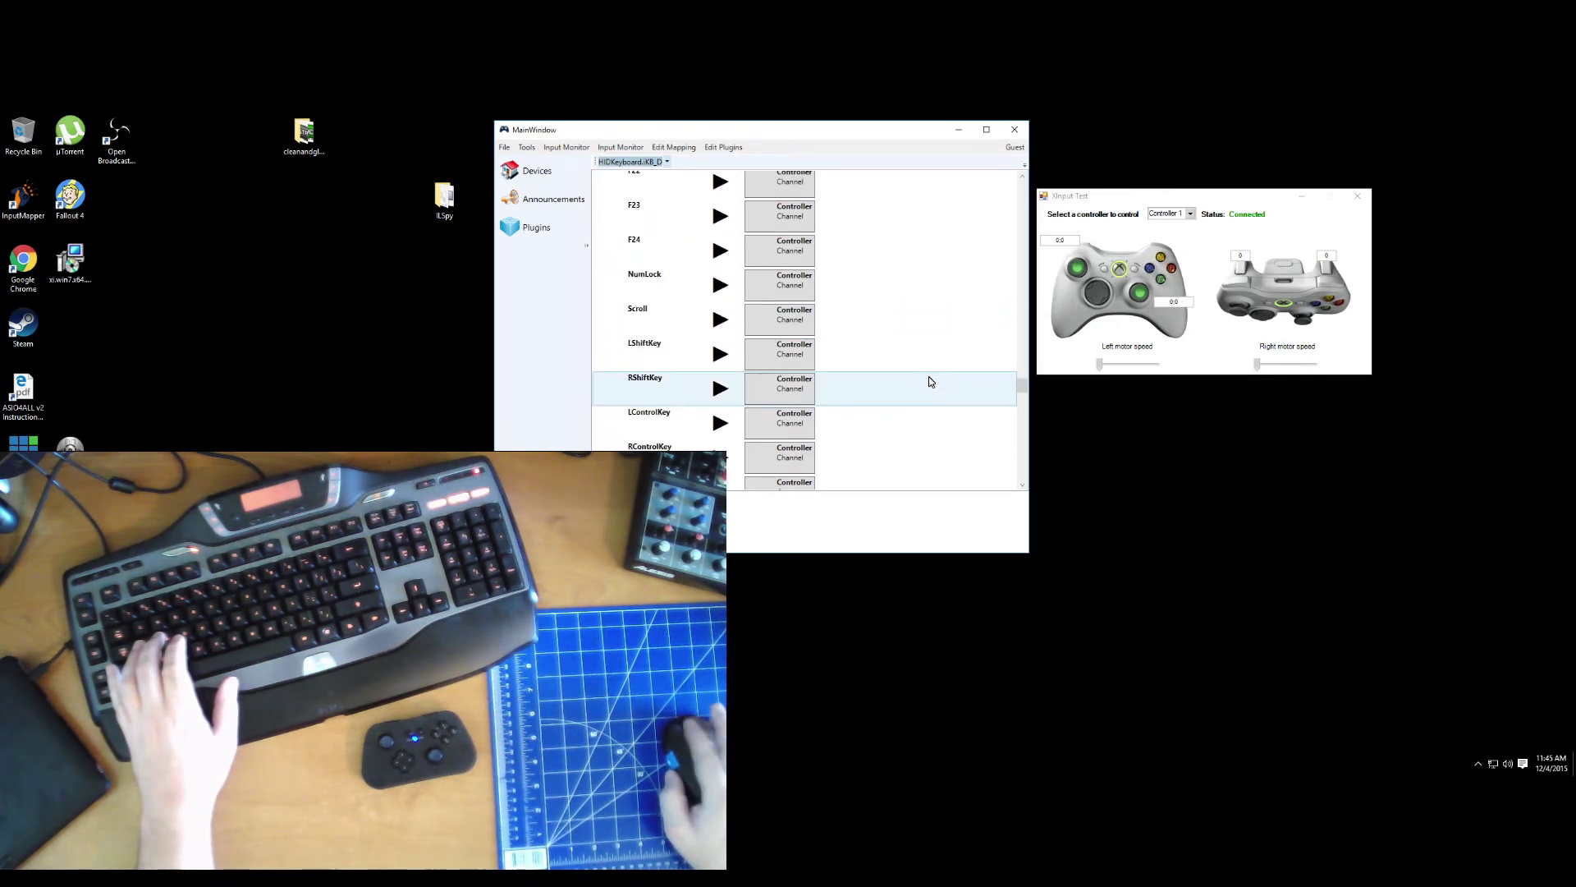
pyautogui.scroll(-5, 930, 382)
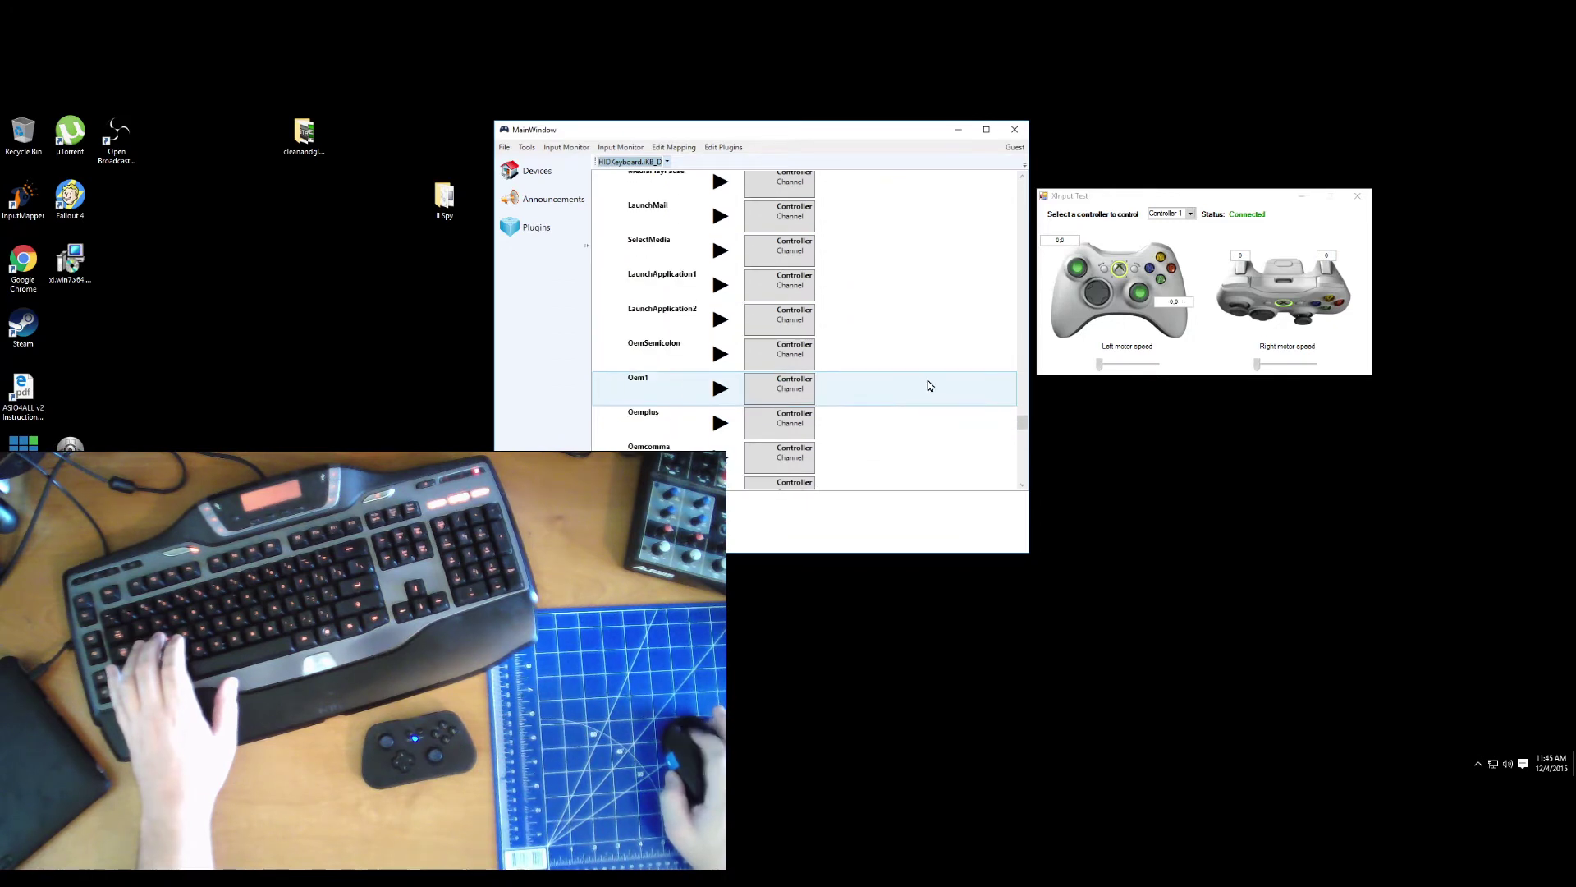
pyautogui.scroll(-4, 930, 386)
pyautogui.scroll(-5, 930, 388)
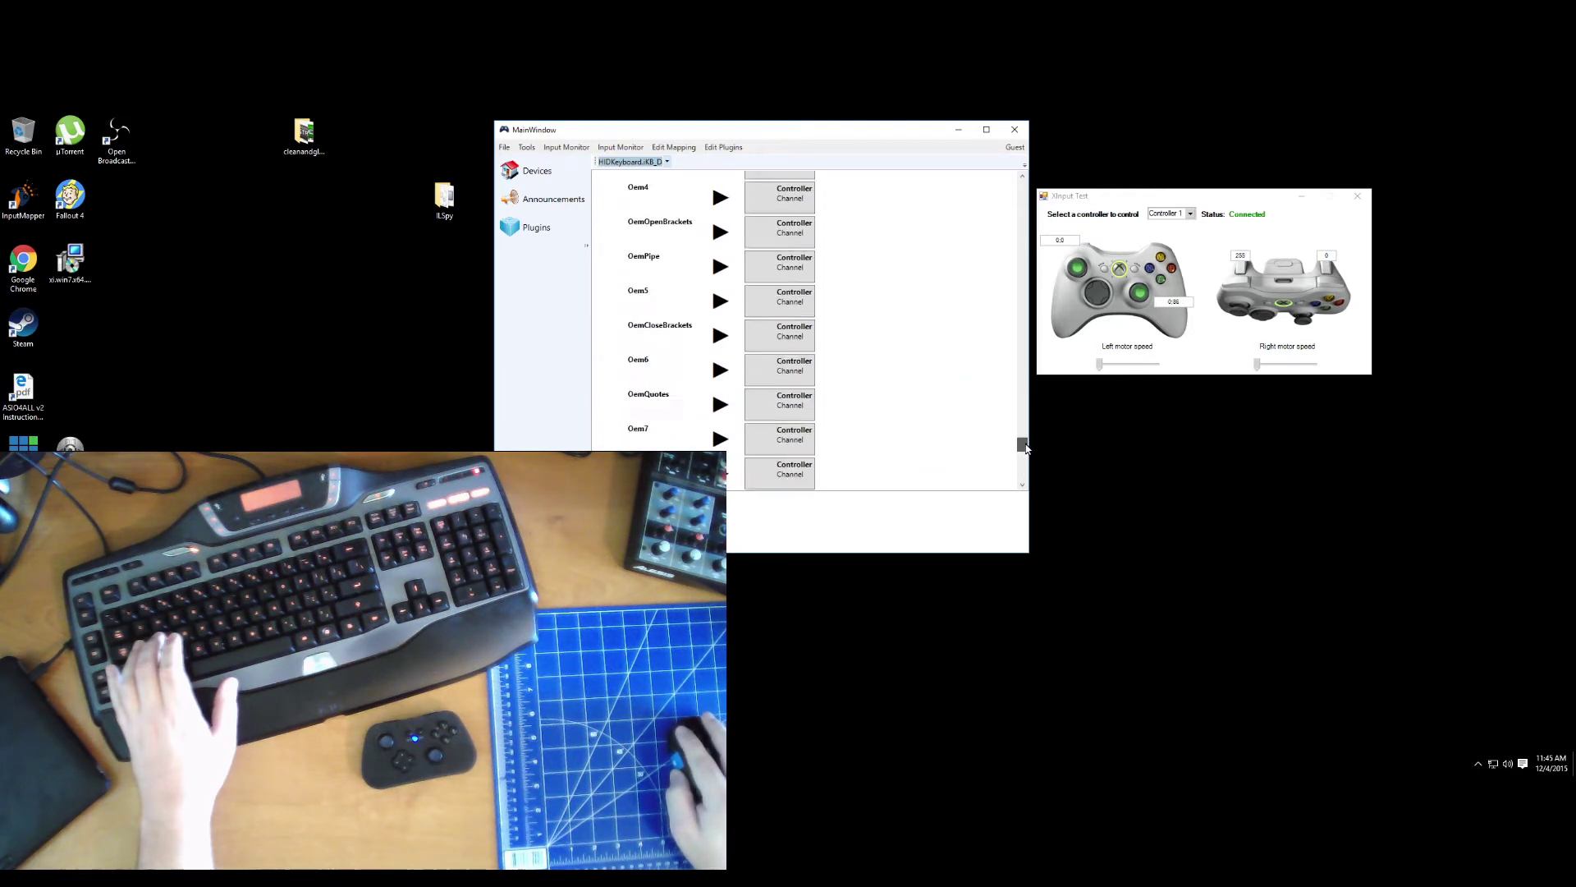
pyautogui.moveTo(1022, 427); pyautogui.dragTo(992, 252)
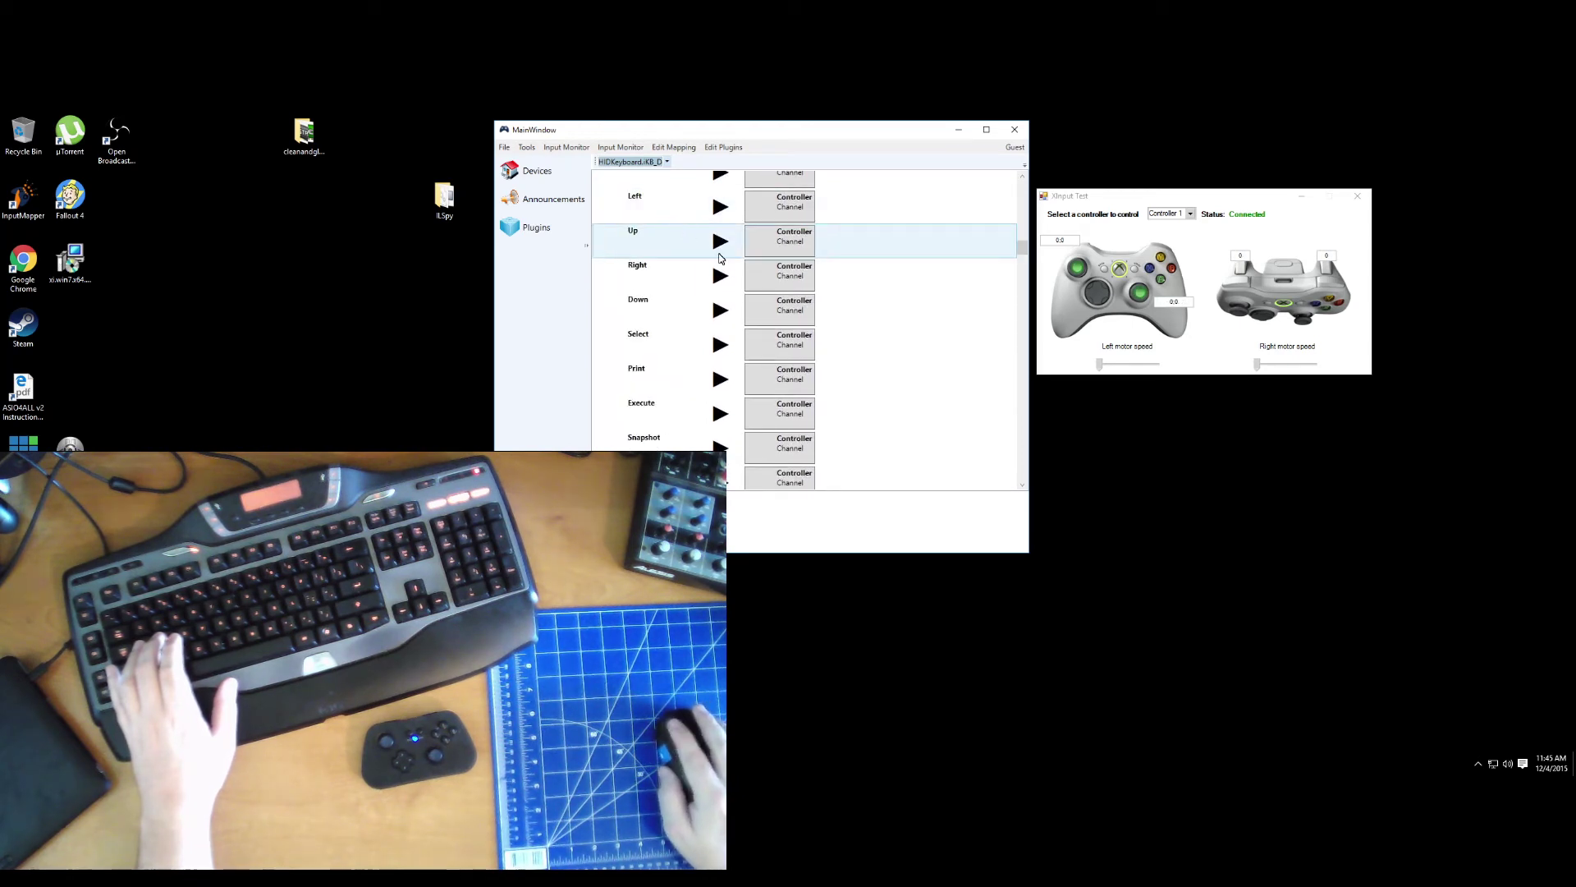
pyautogui.scroll(1, 739, 262)
# Map the Up key to DPad Up and the Right key to DPad Right on sc360 controller 1.
pyautogui.click(795, 271)
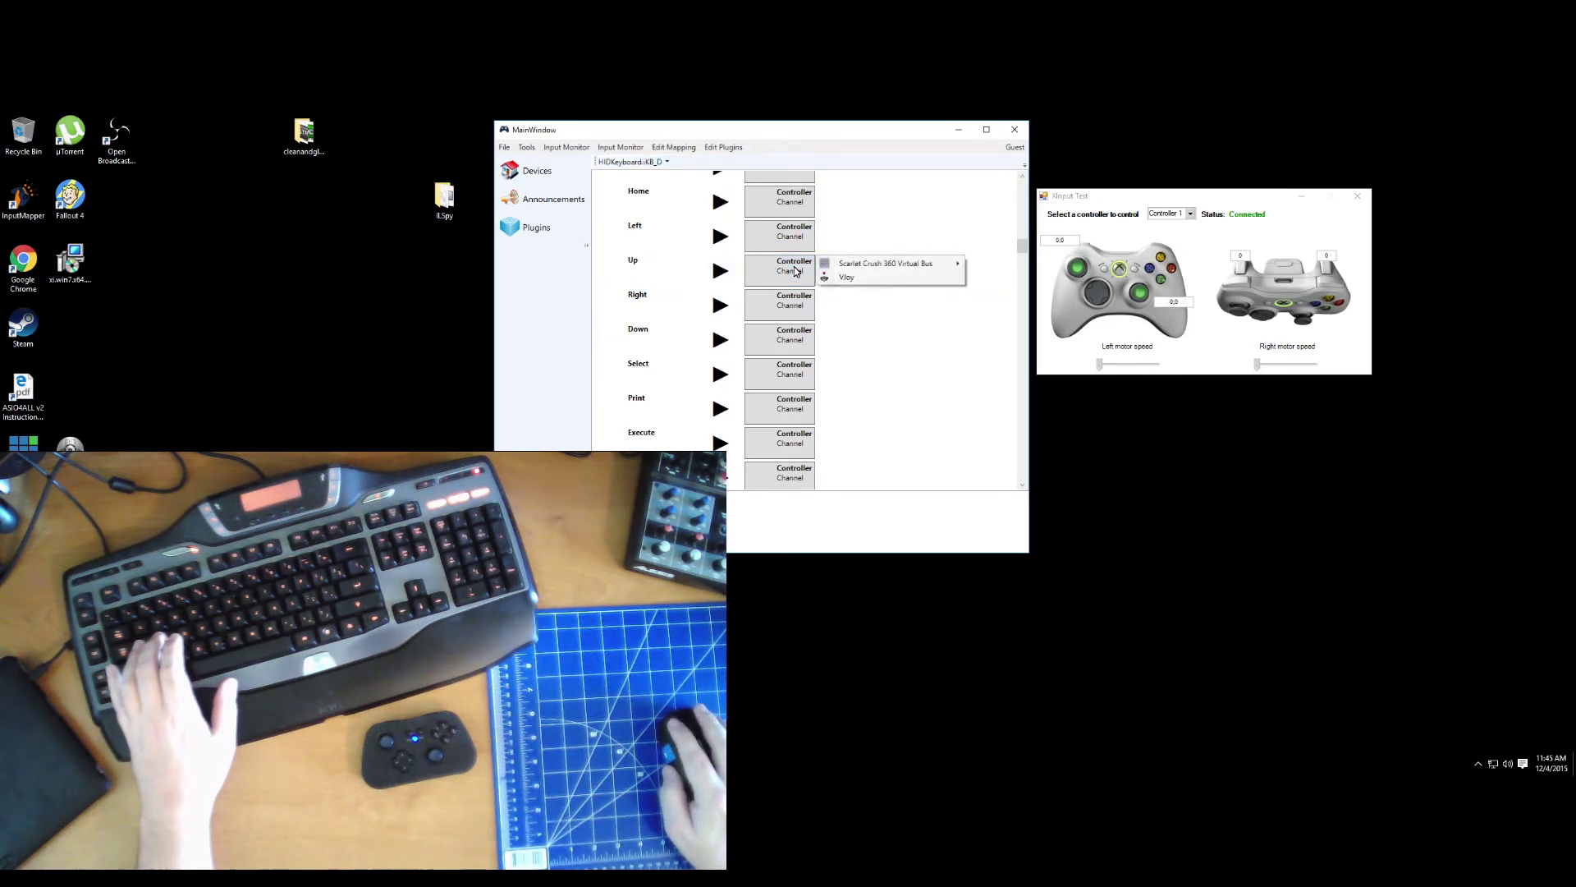
pyautogui.moveTo(936, 263)
pyautogui.moveTo(985, 271)
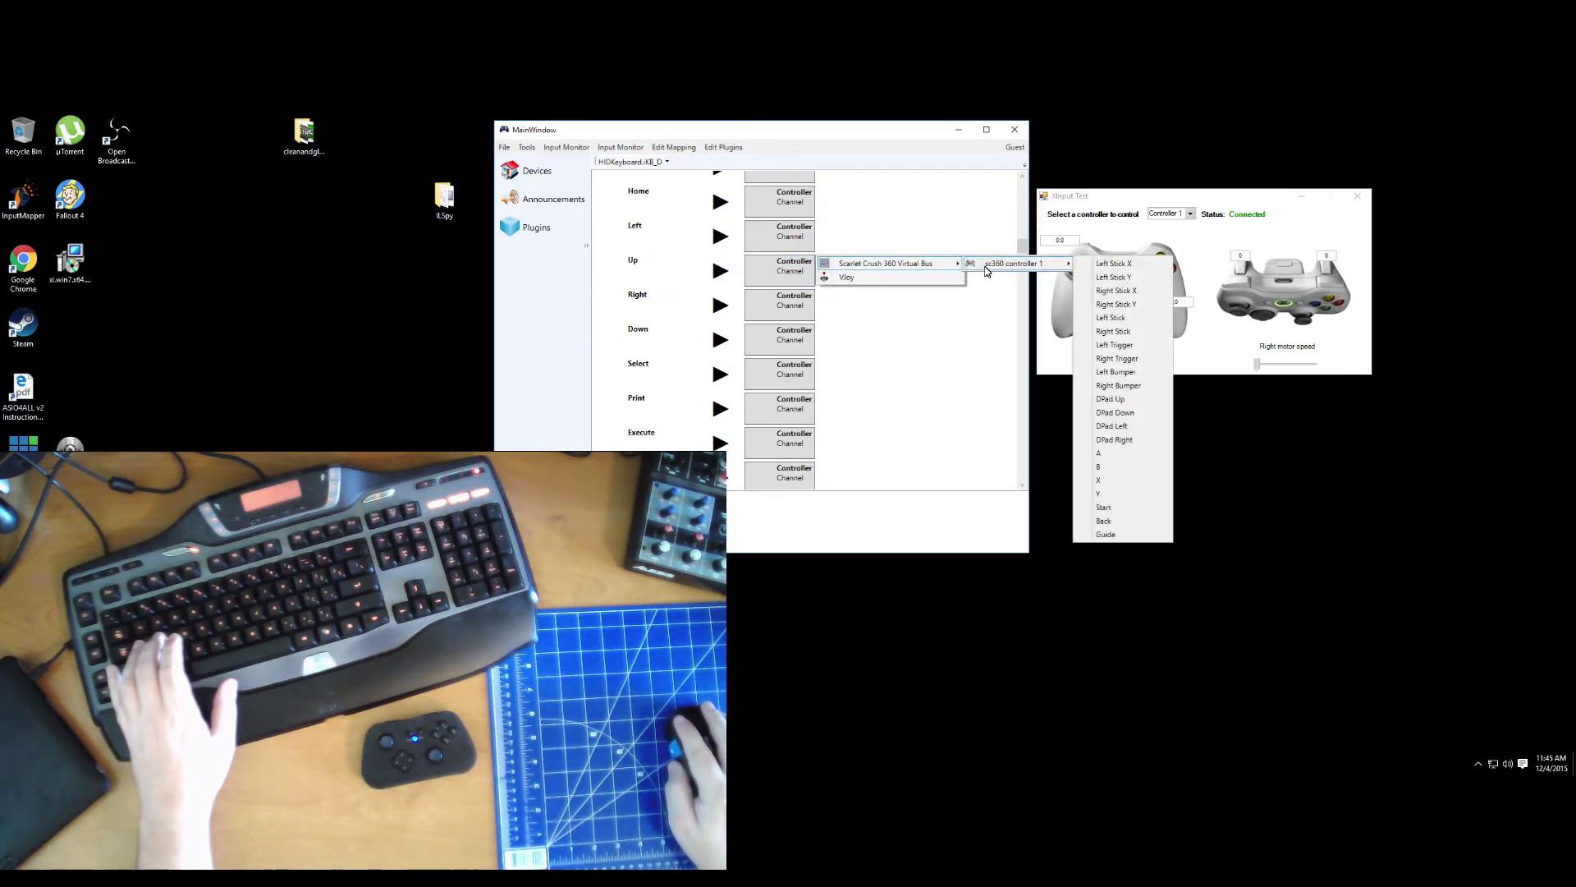
pyautogui.click(1124, 401)
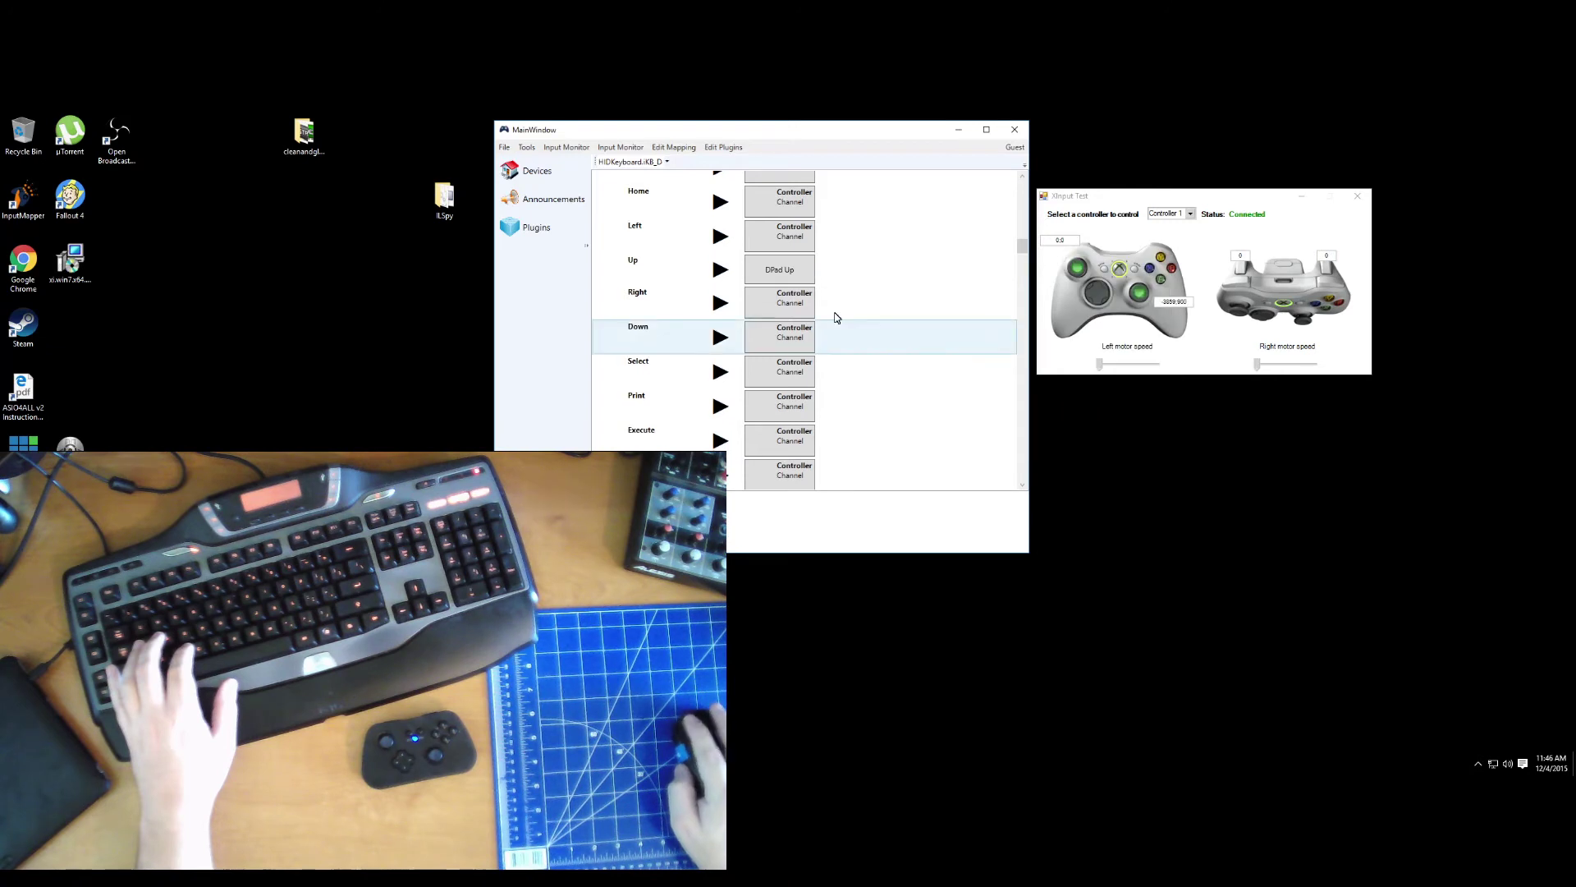
pyautogui.click(793, 302)
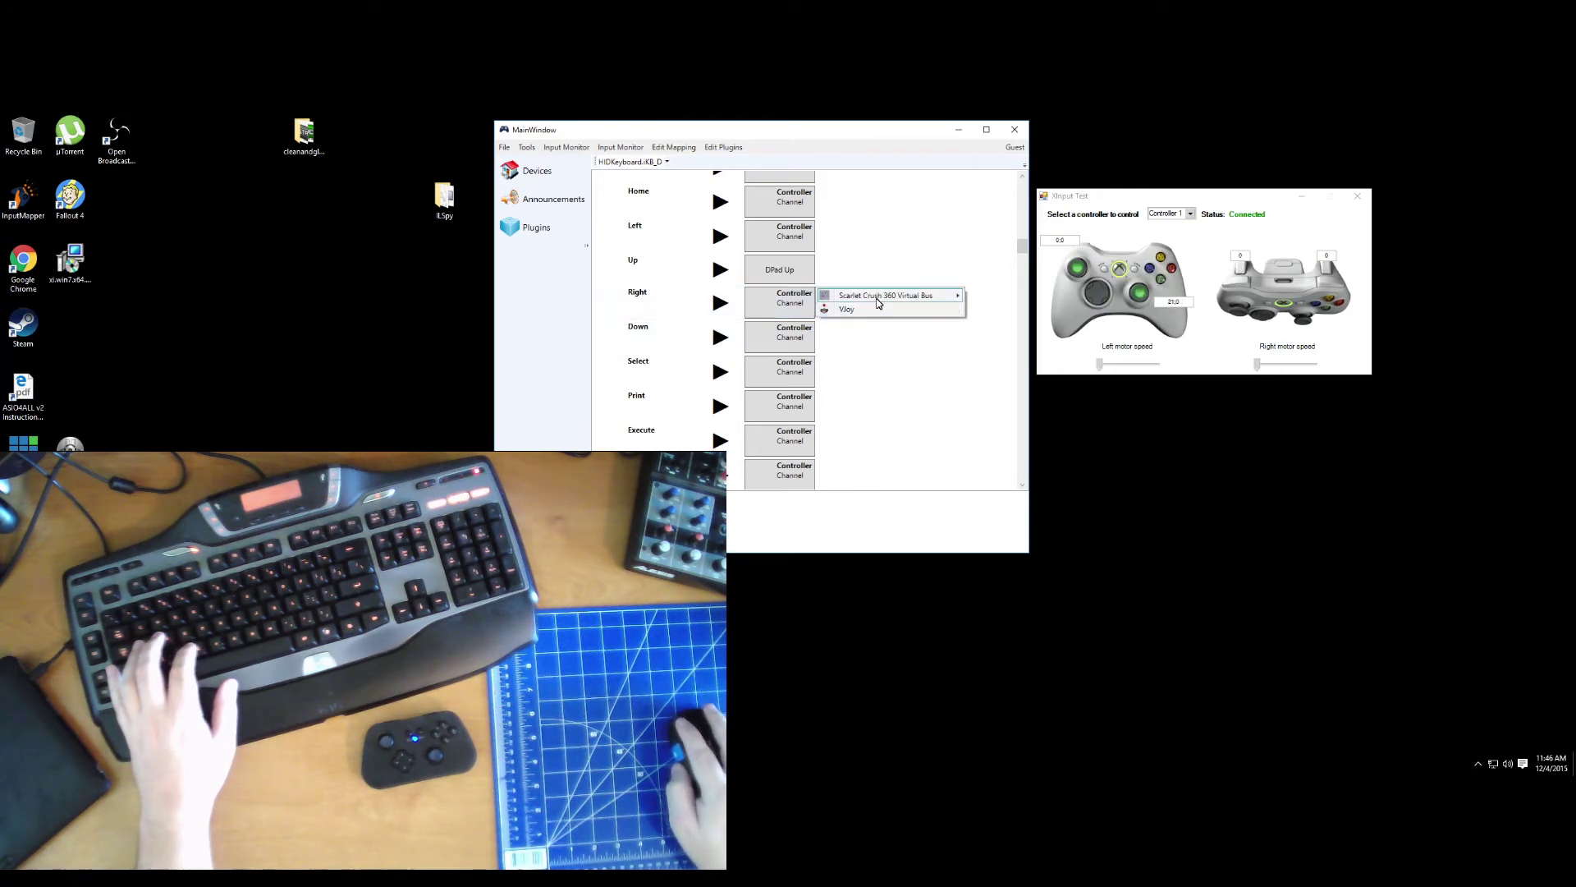
pyautogui.moveTo(936, 296)
pyautogui.moveTo(1034, 296)
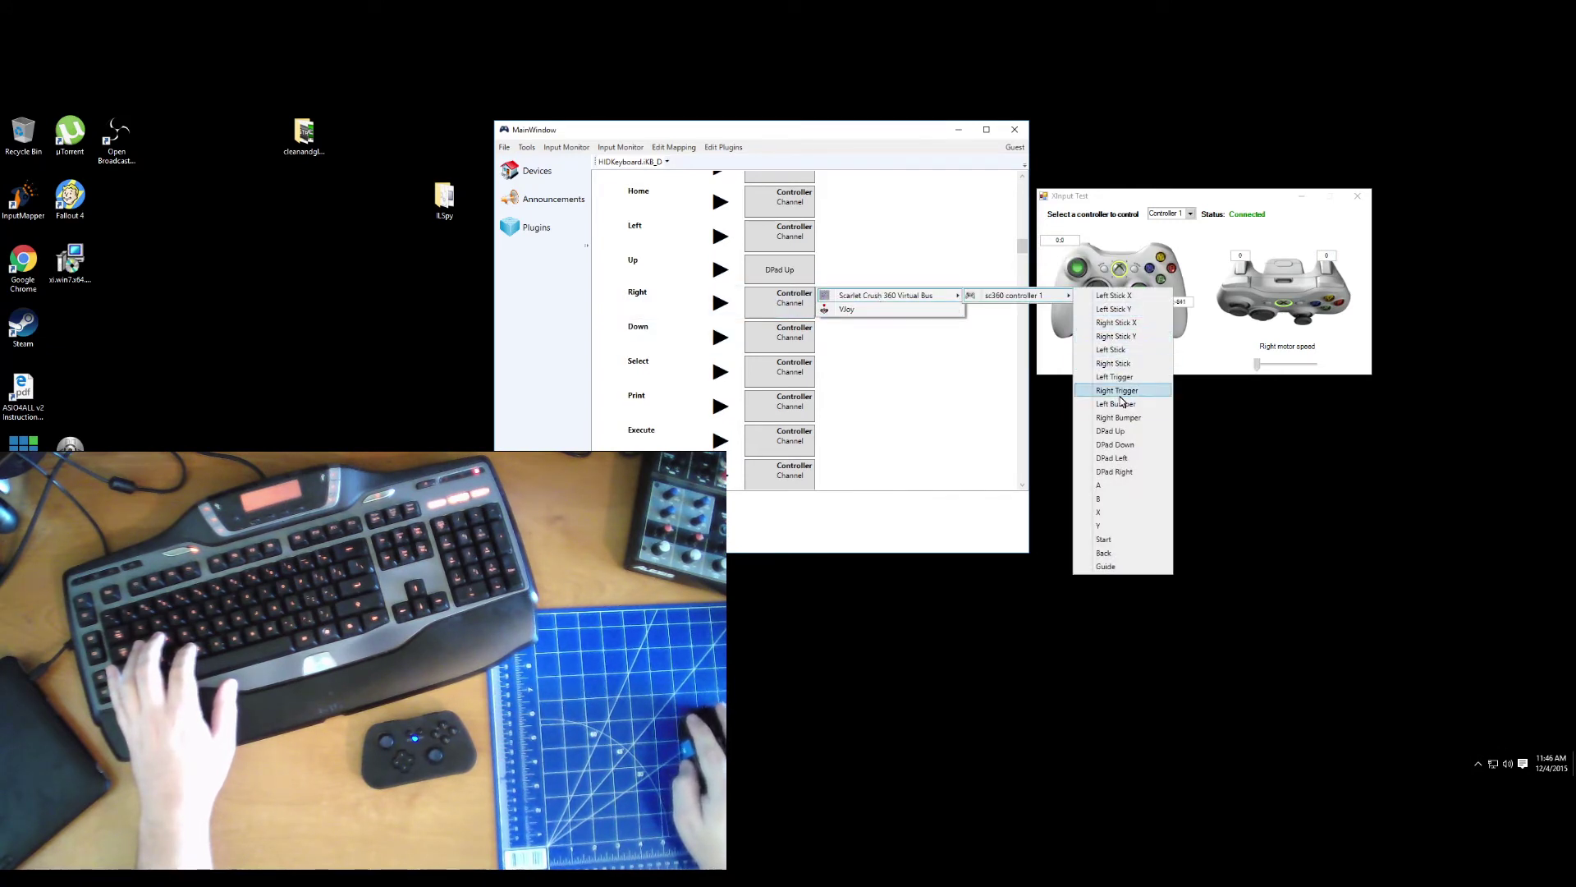
pyautogui.click(1110, 471)
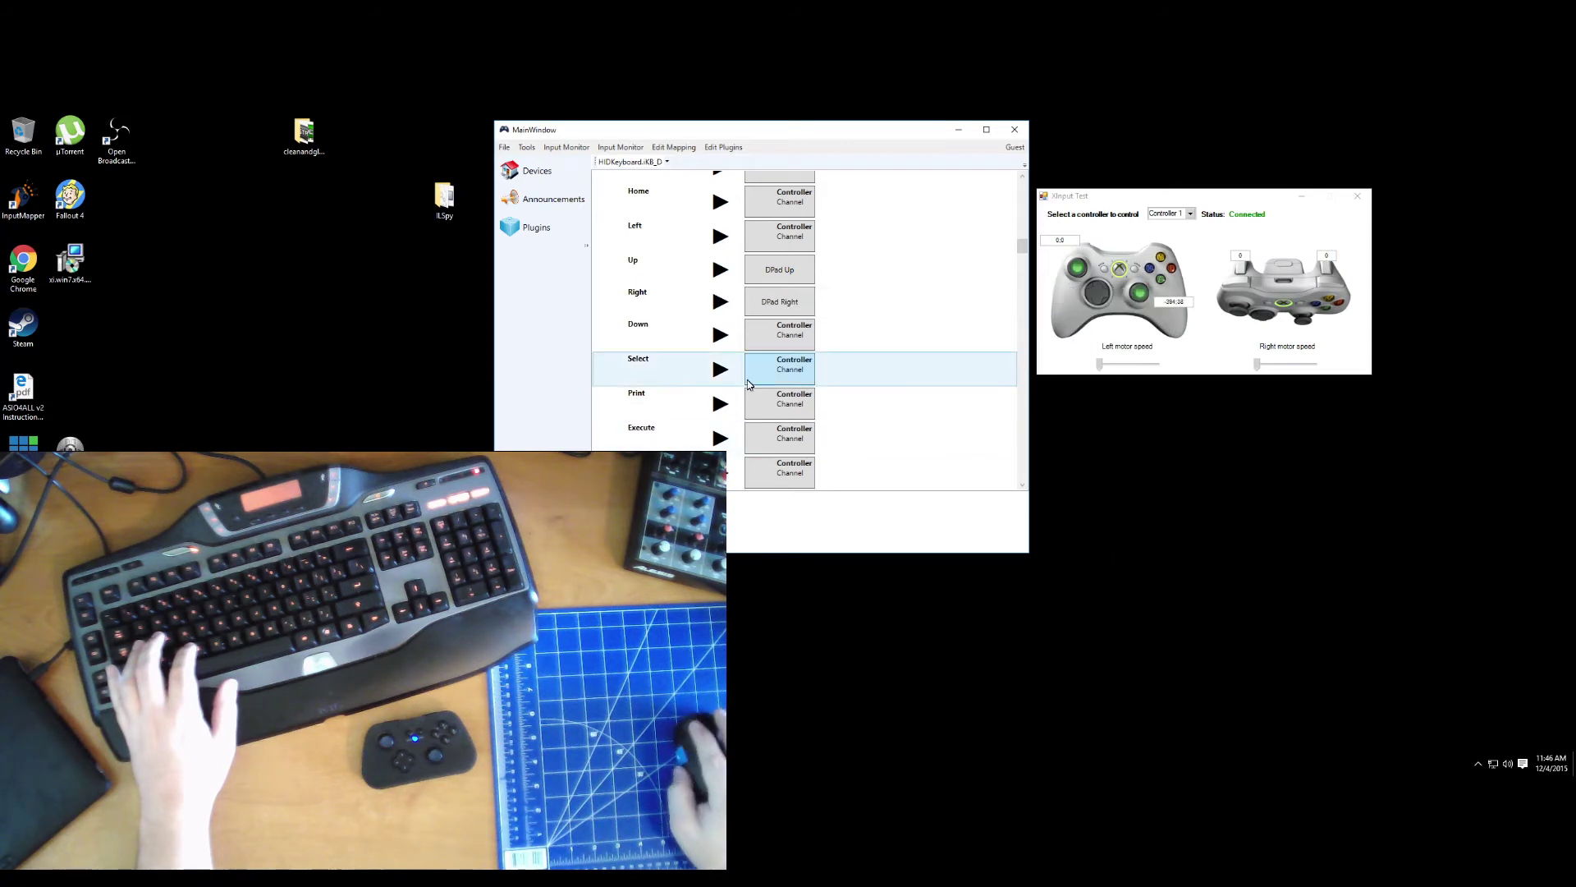
# Map the Down key to DPad Down and the Left key to DPad Left.
pyautogui.click(771, 336)
pyautogui.moveTo(903, 328)
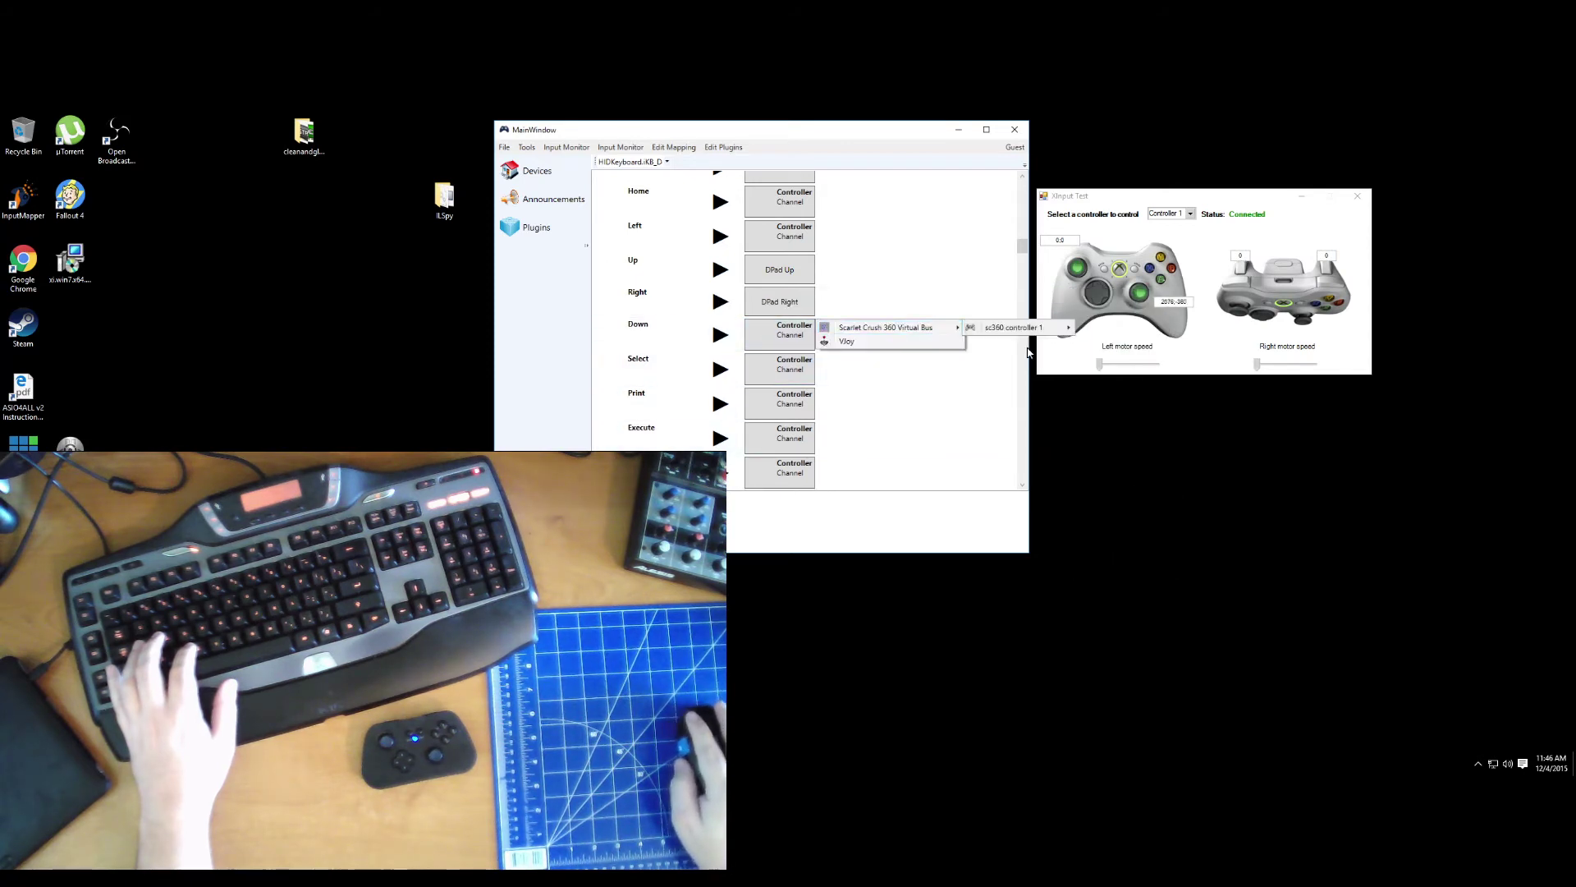
pyautogui.moveTo(1027, 332)
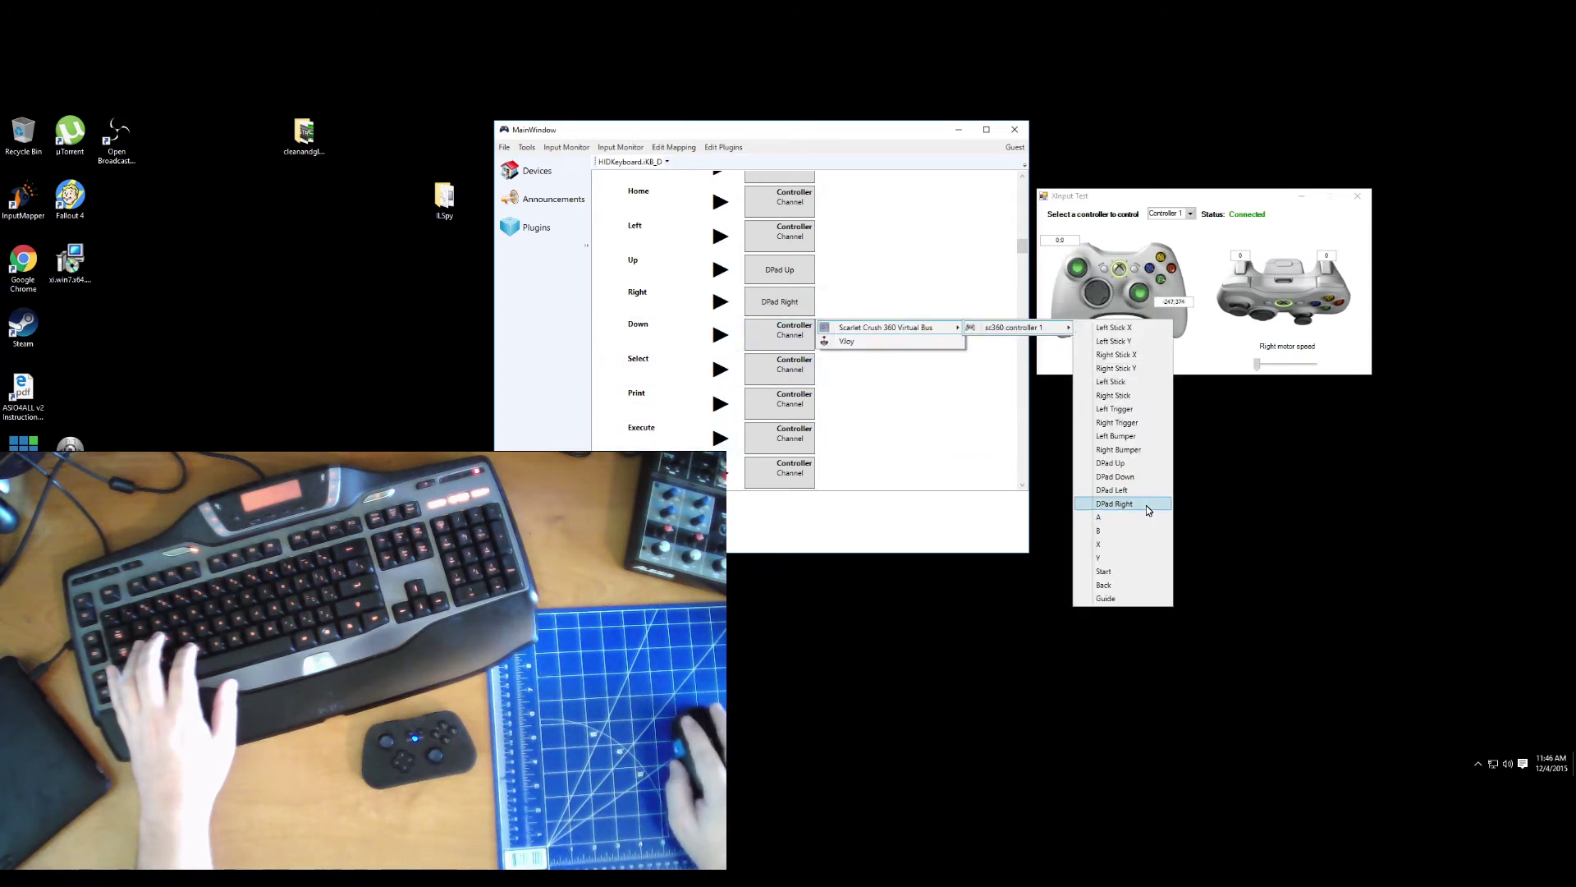
pyautogui.click(1125, 476)
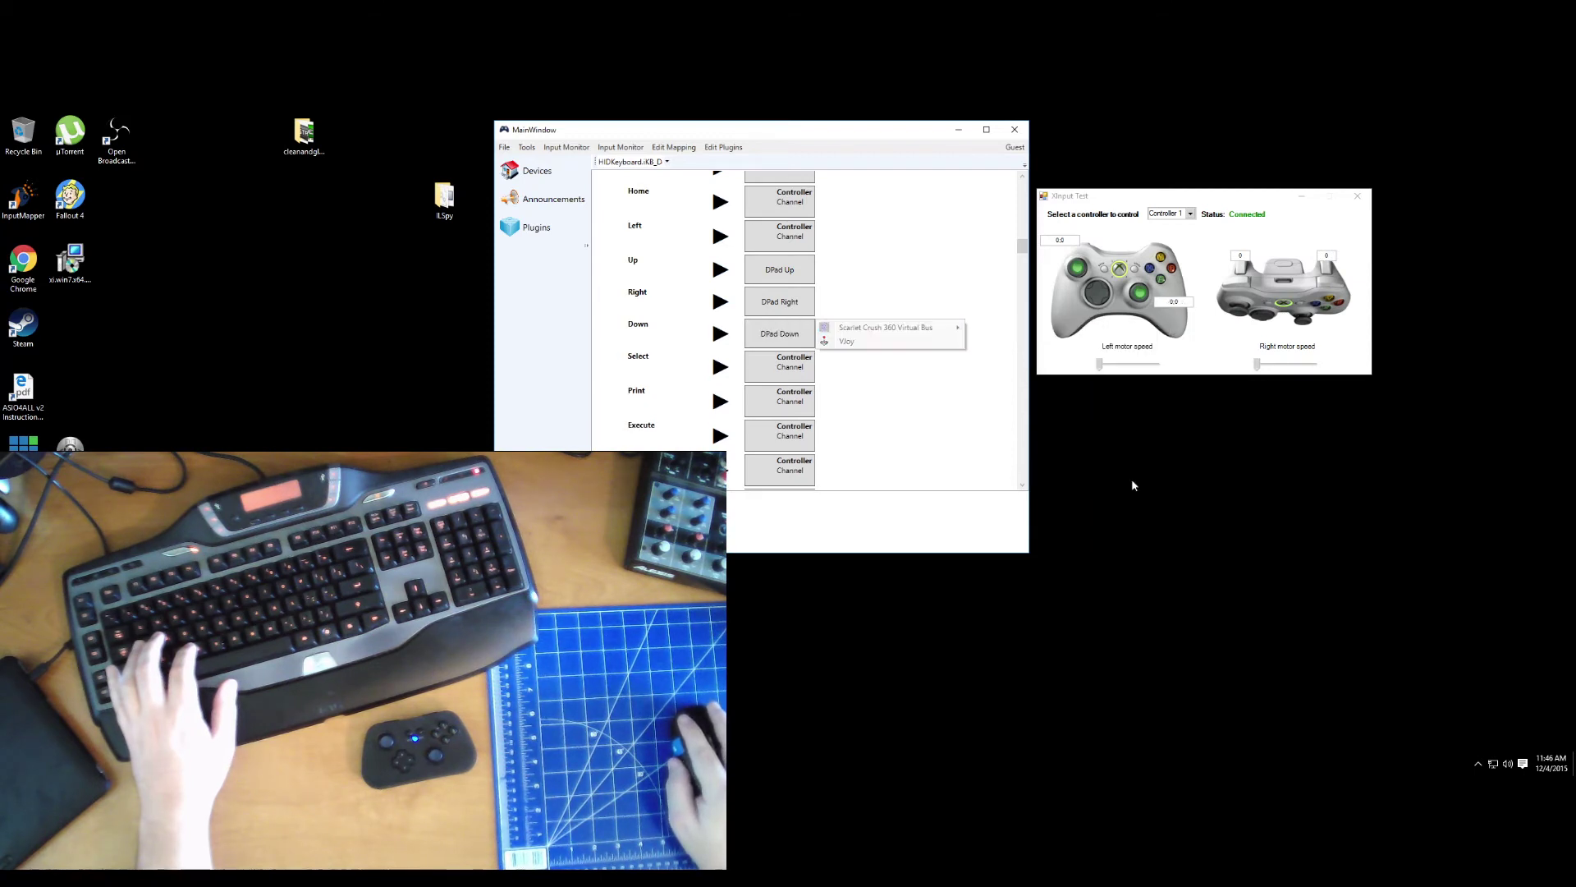
pyautogui.click(791, 233)
pyautogui.moveTo(870, 233)
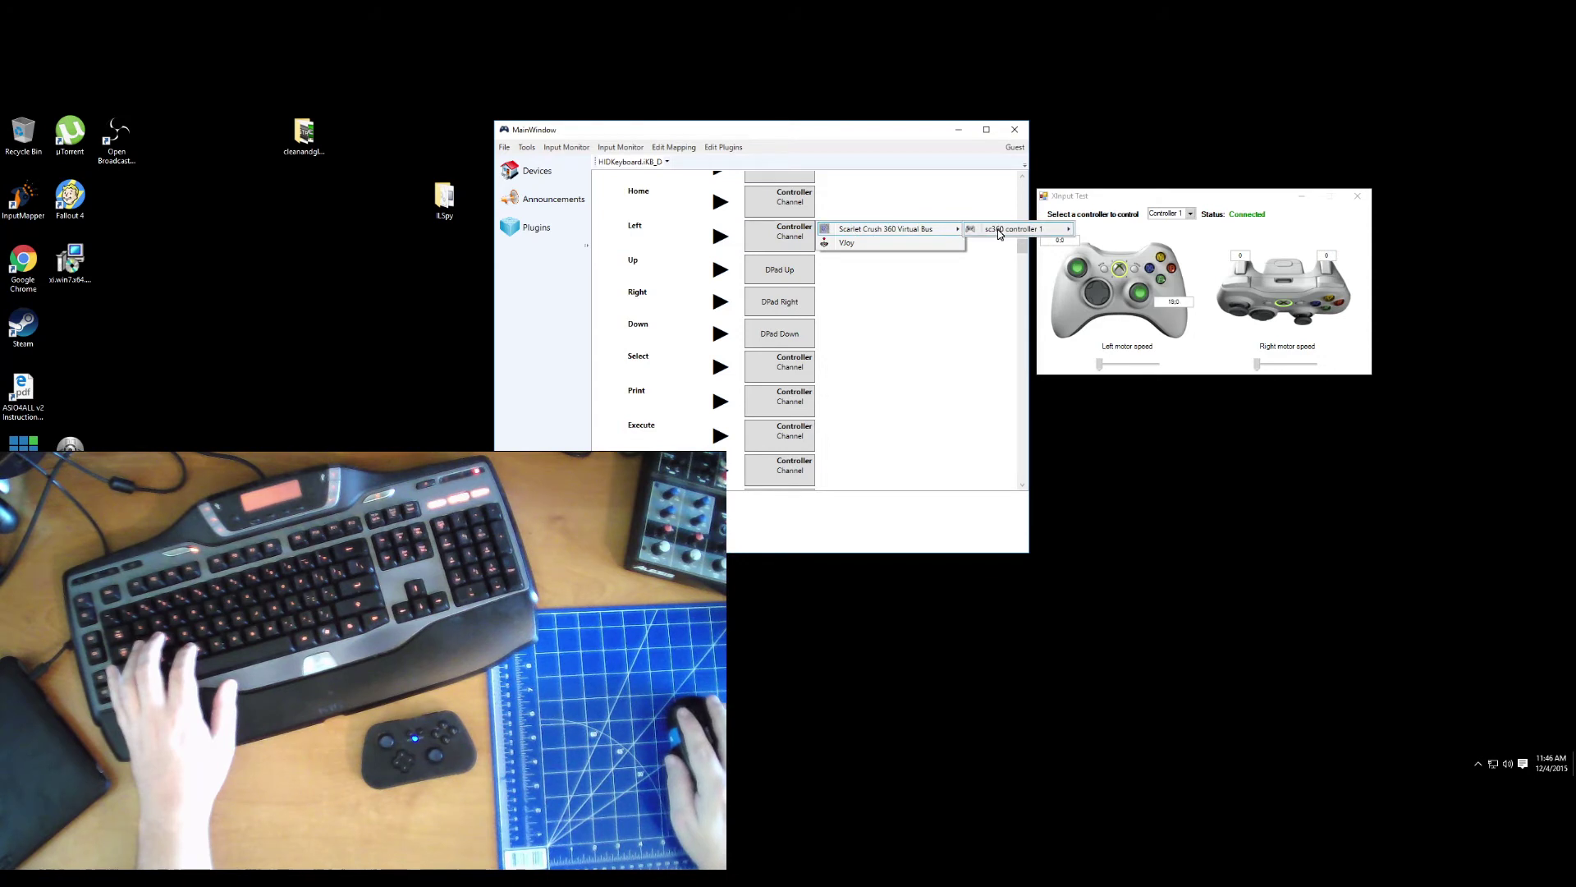
pyautogui.moveTo(1014, 230)
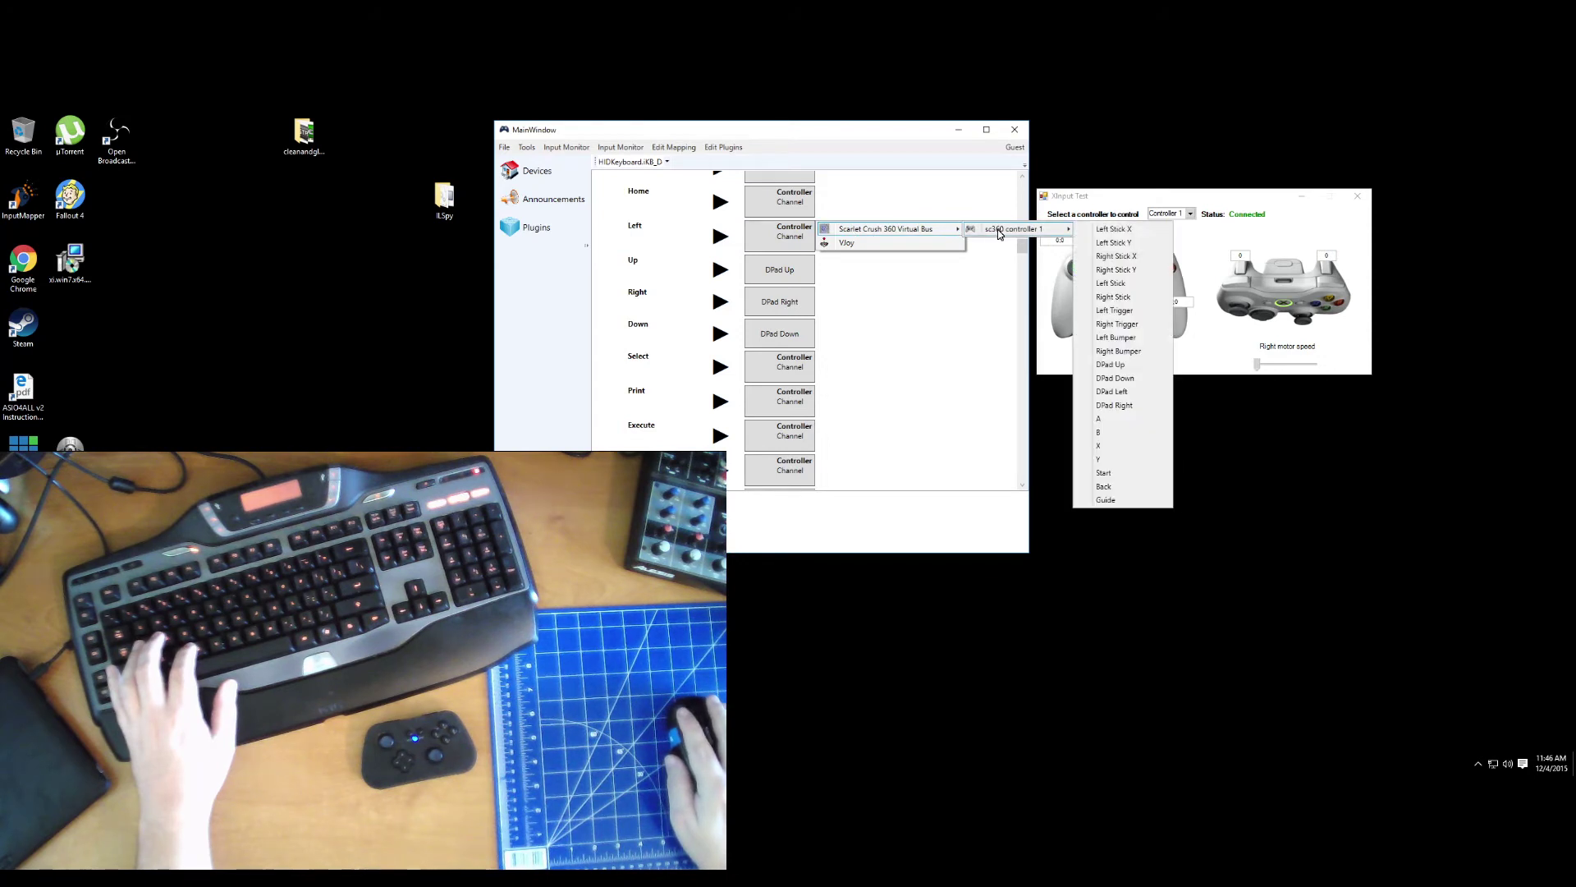
pyautogui.click(1133, 391)
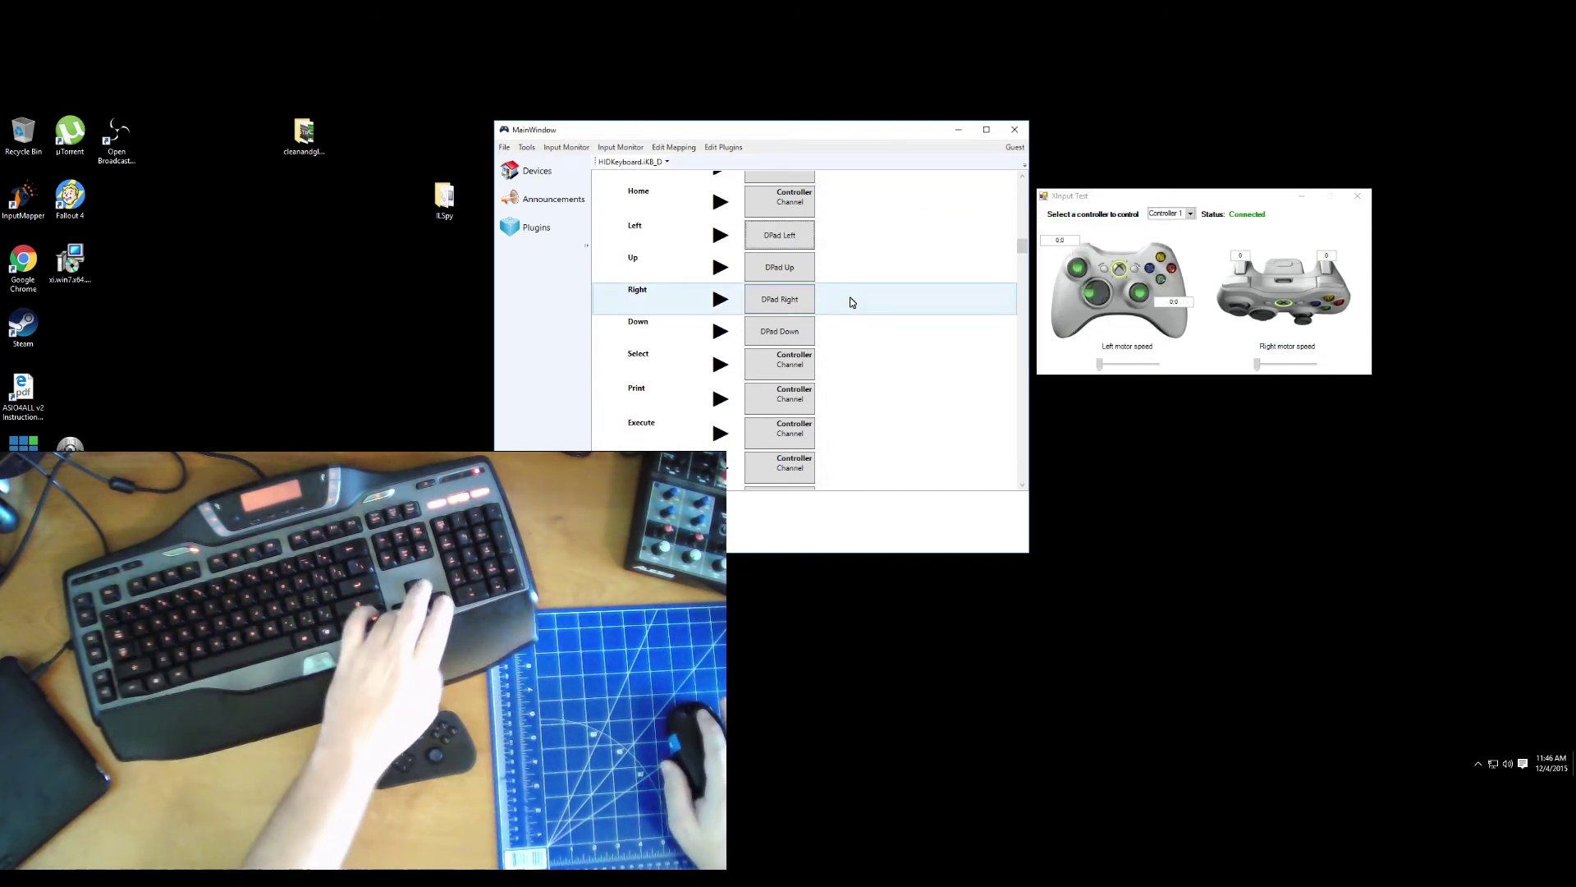
pyautogui.press('Up')
pyautogui.press('Up')
pyautogui.press('Down')
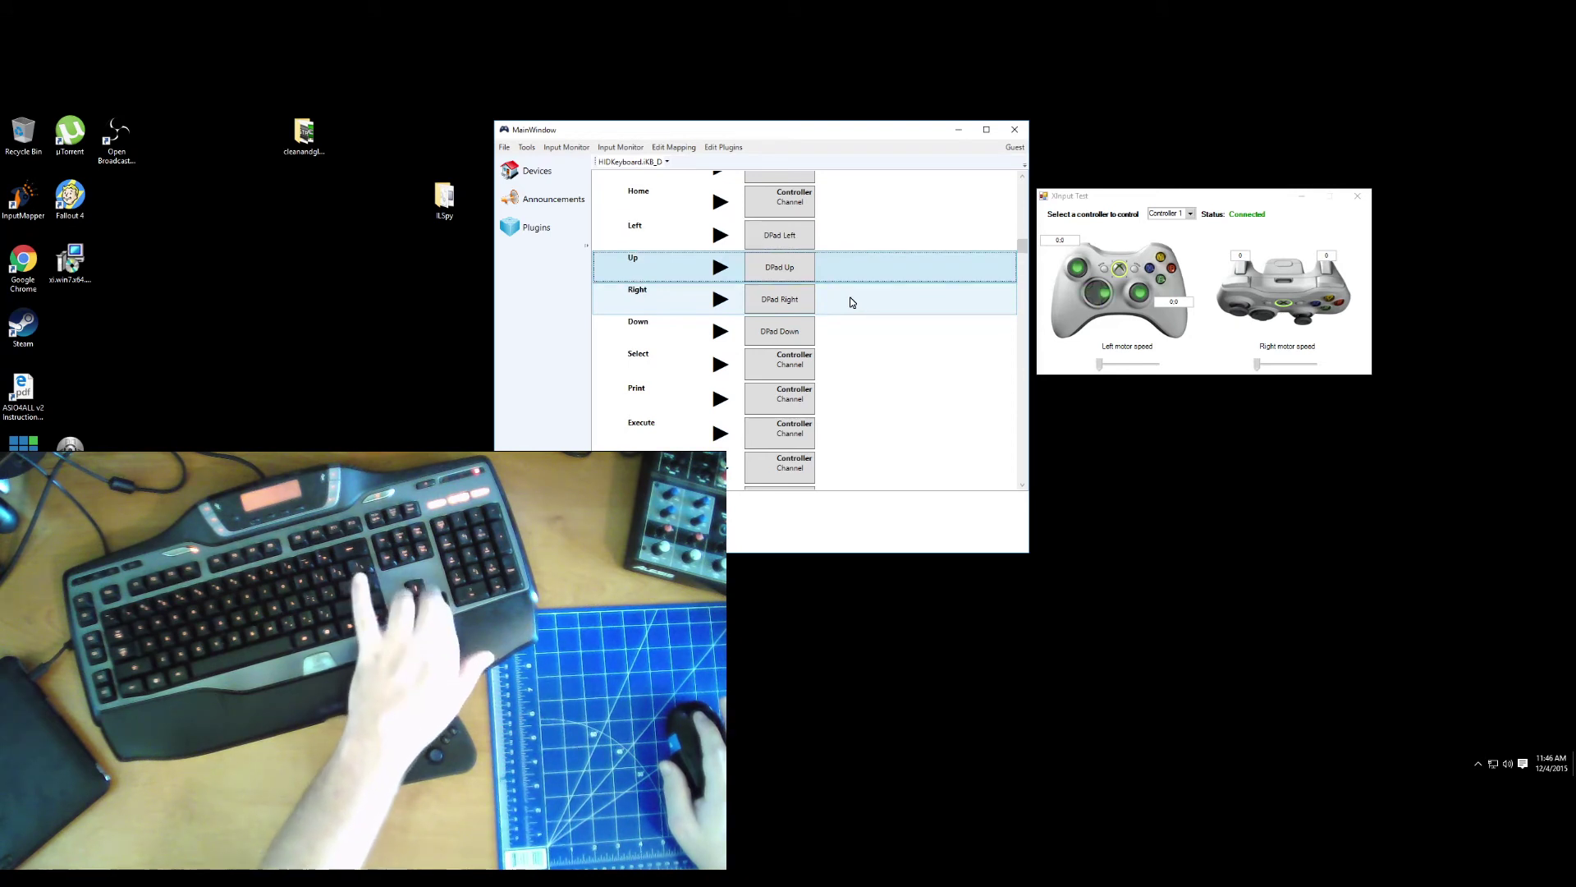
pyautogui.press('Up')
pyautogui.press('Up')
pyautogui.press('Down')
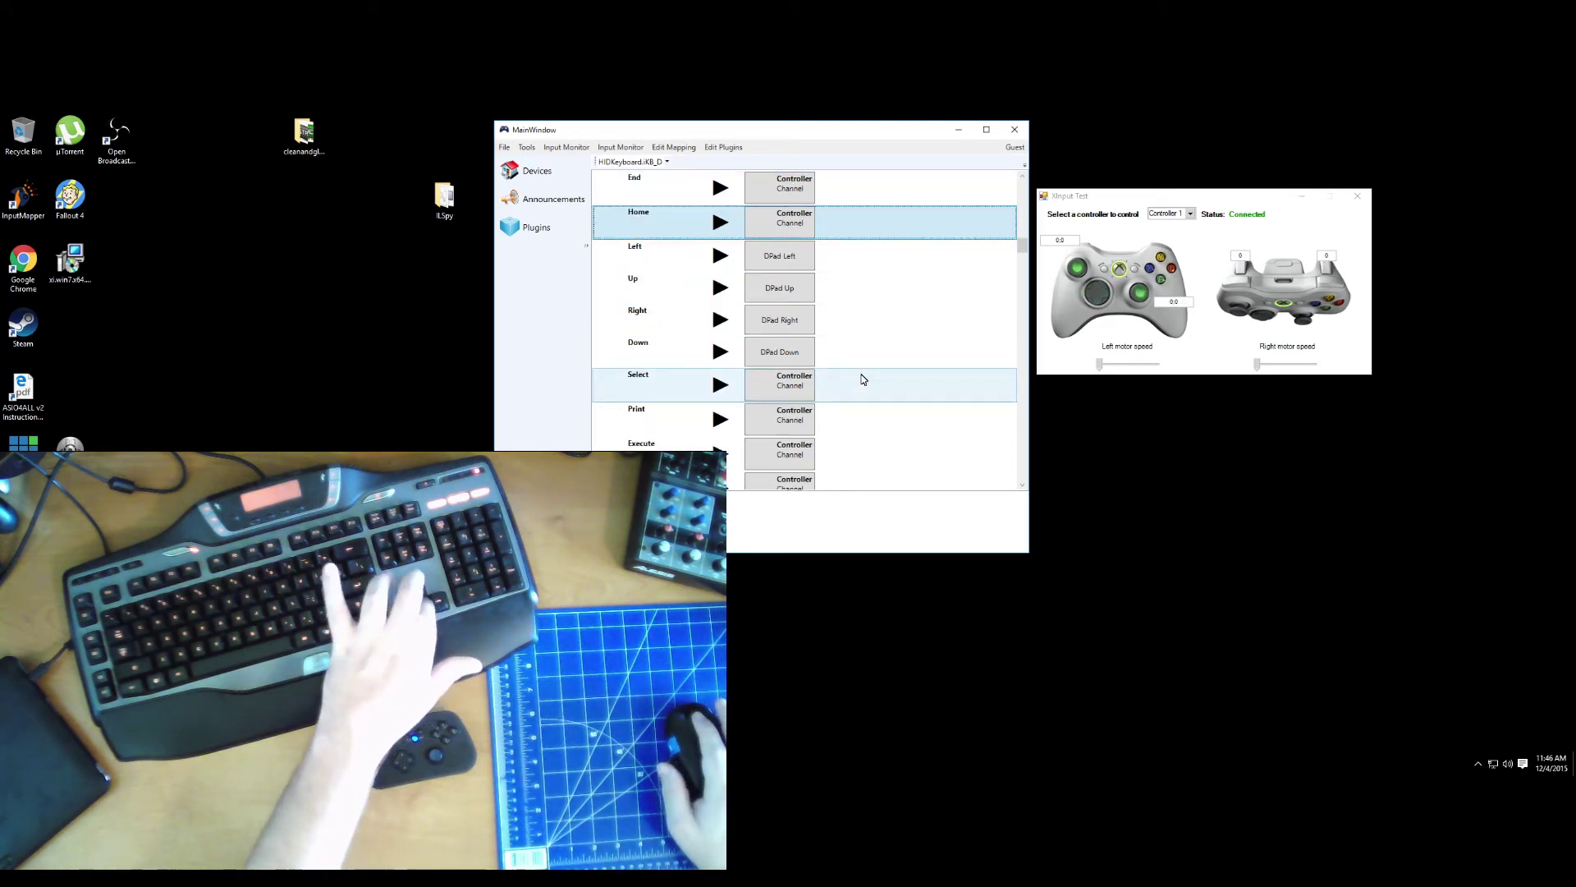
pyautogui.press('Down')
pyautogui.press('Down')
pyautogui.press('Up')
pyautogui.press('Down')
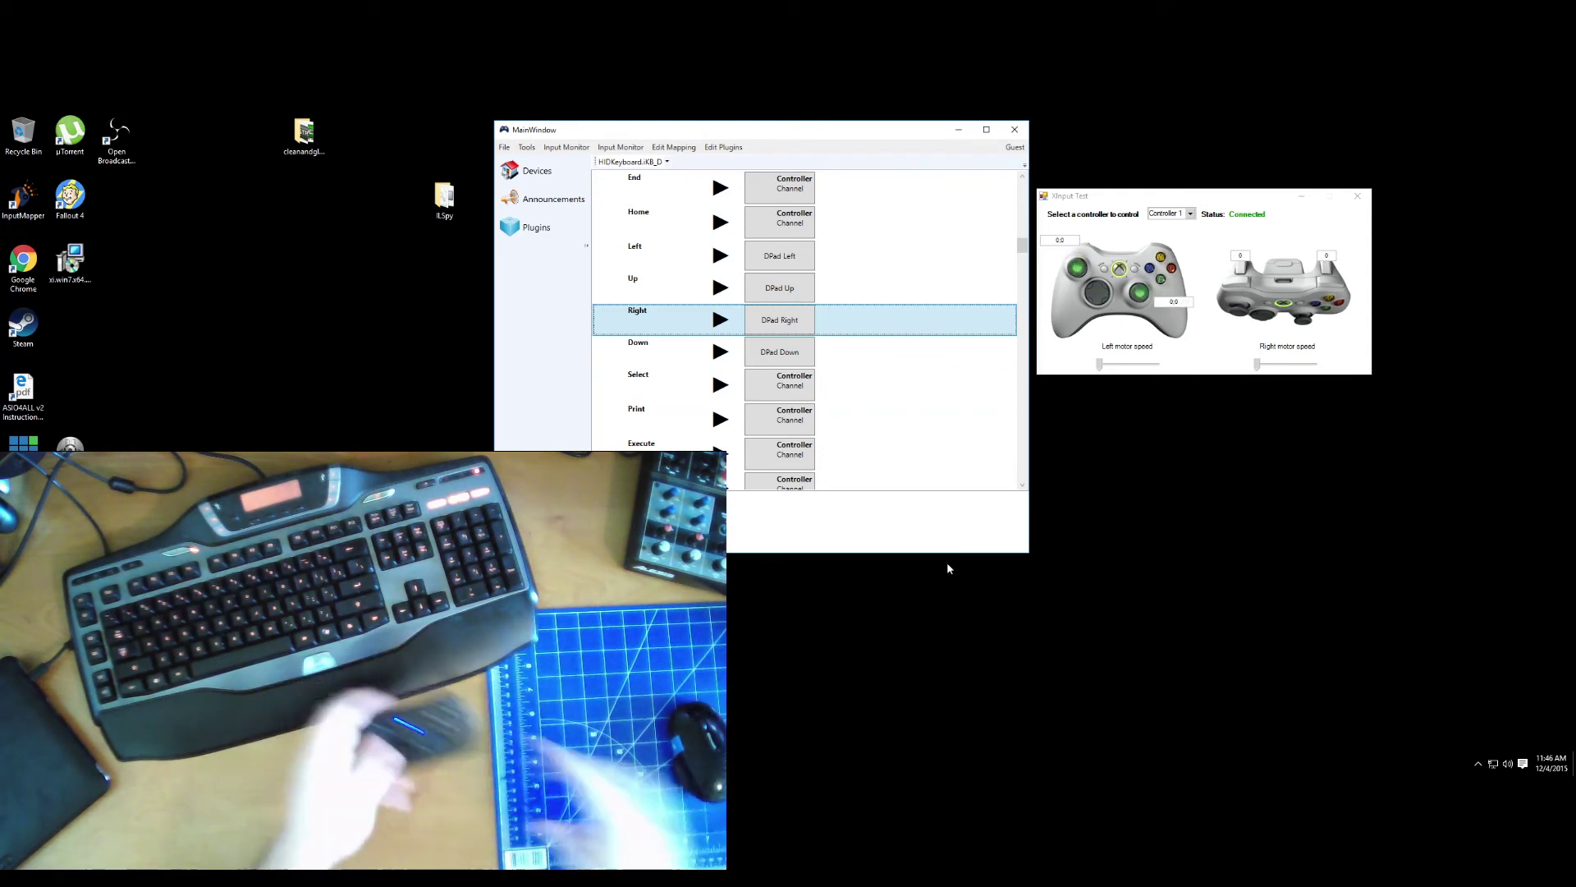
pyautogui.click(1098, 581)
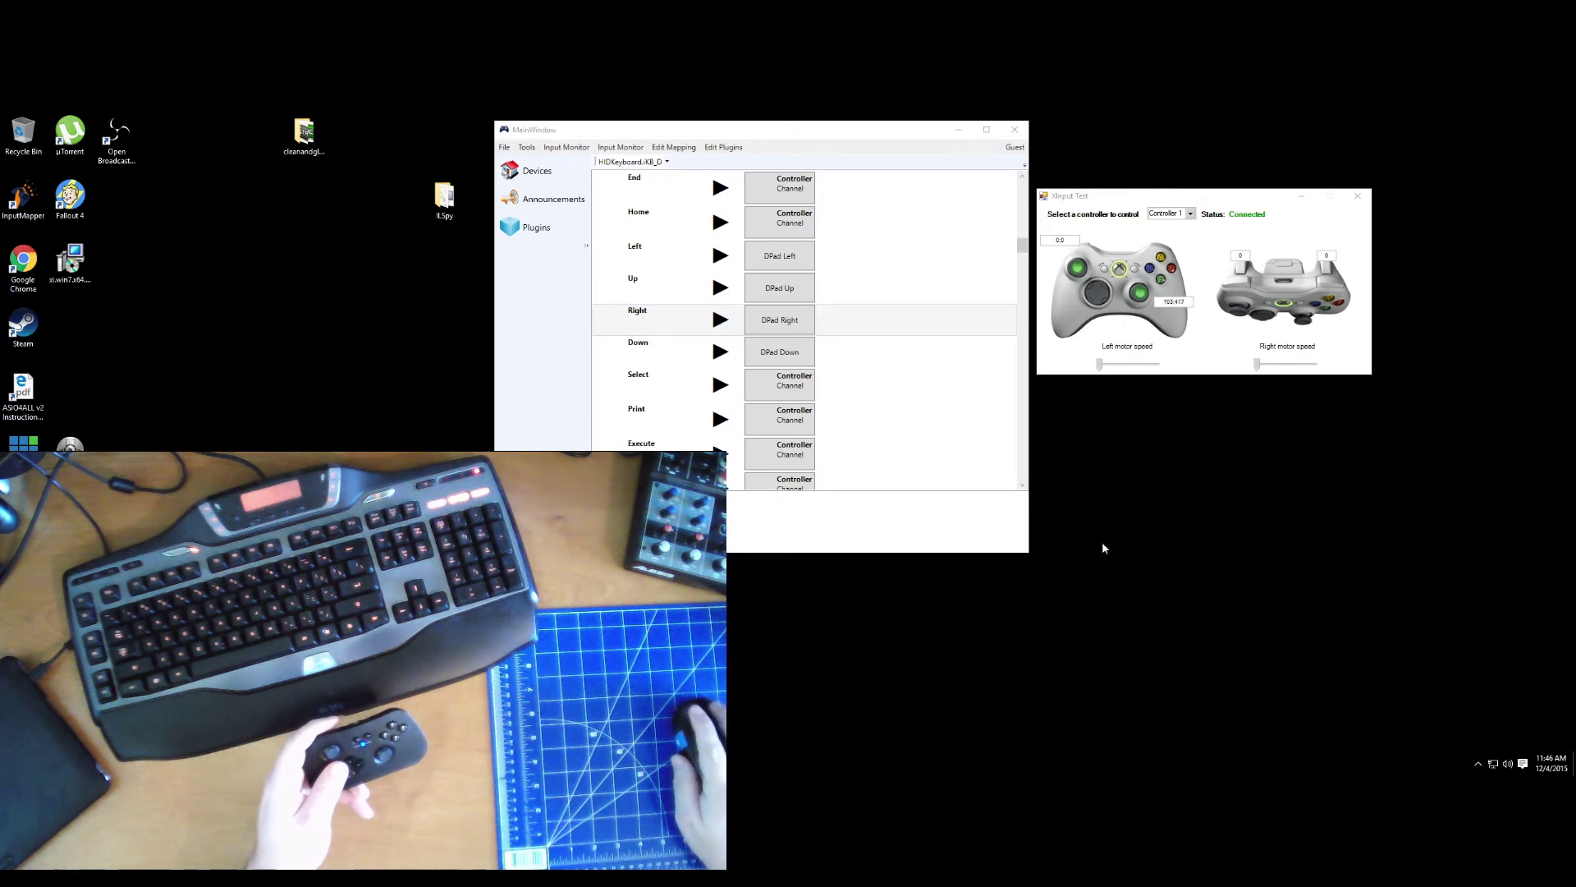
pyautogui.rightClick(1102, 540)
pyautogui.click(1103, 468)
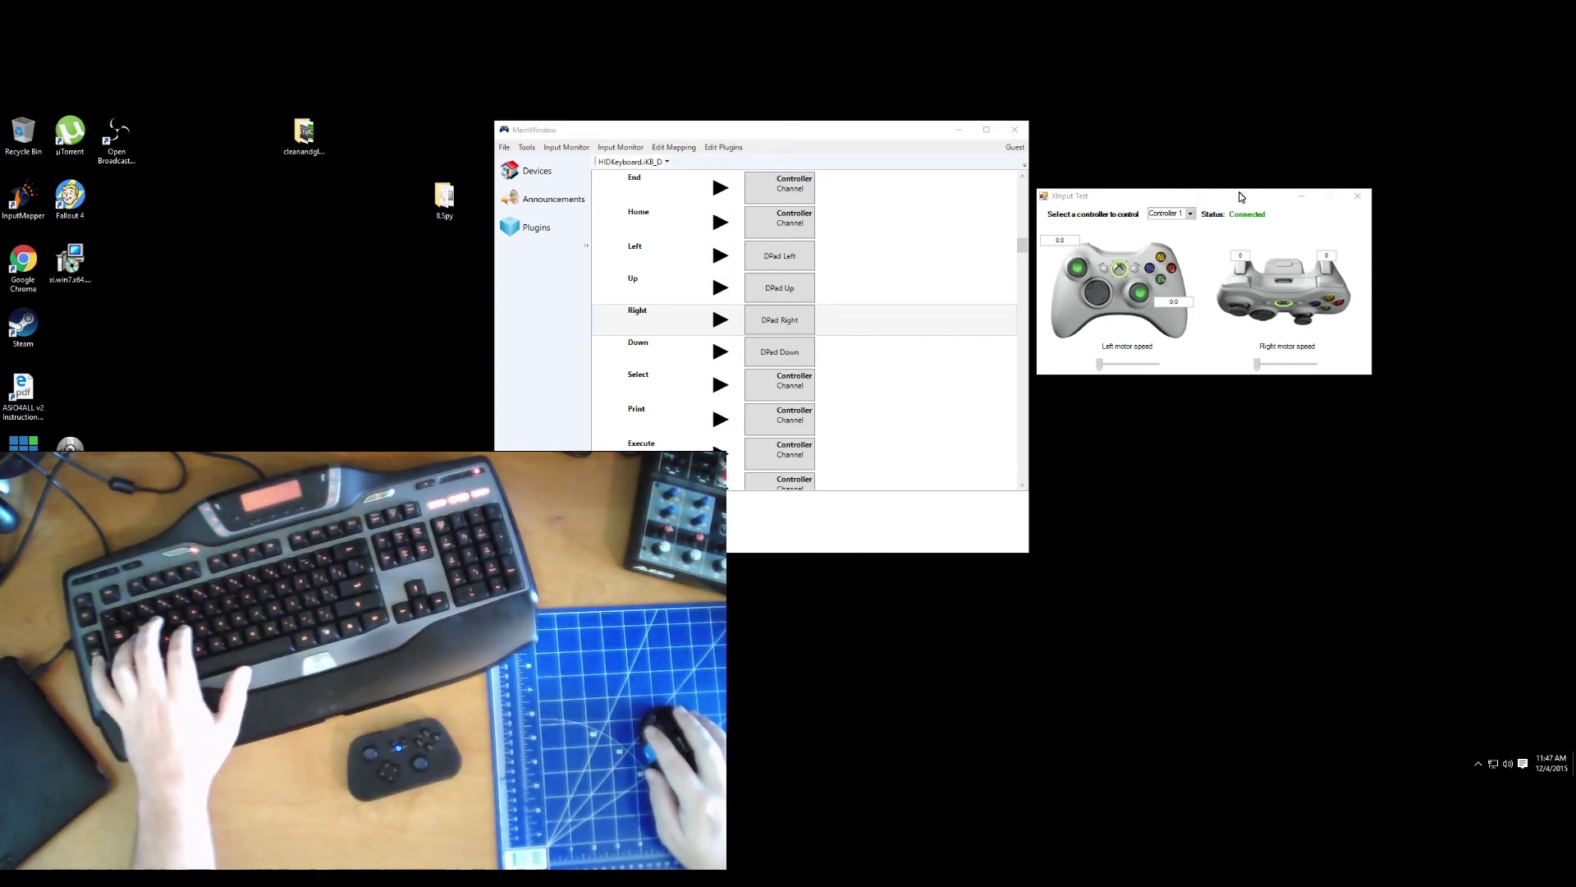
pyautogui.moveTo(1242, 197); pyautogui.dragTo(1135, 257)
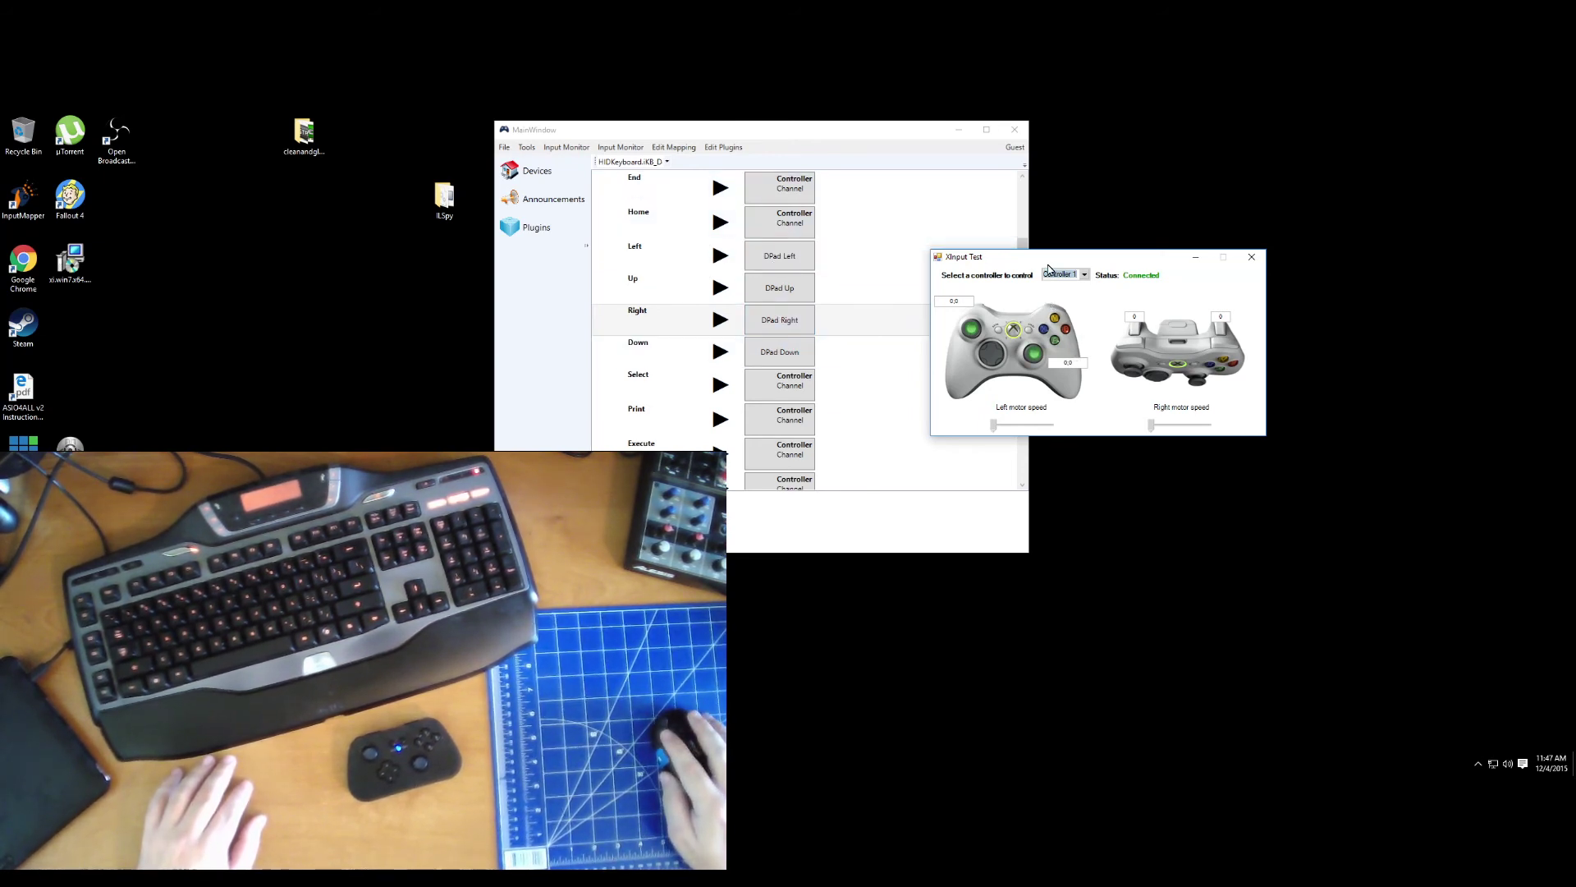
pyautogui.moveTo(1048, 264); pyautogui.dragTo(1151, 256)
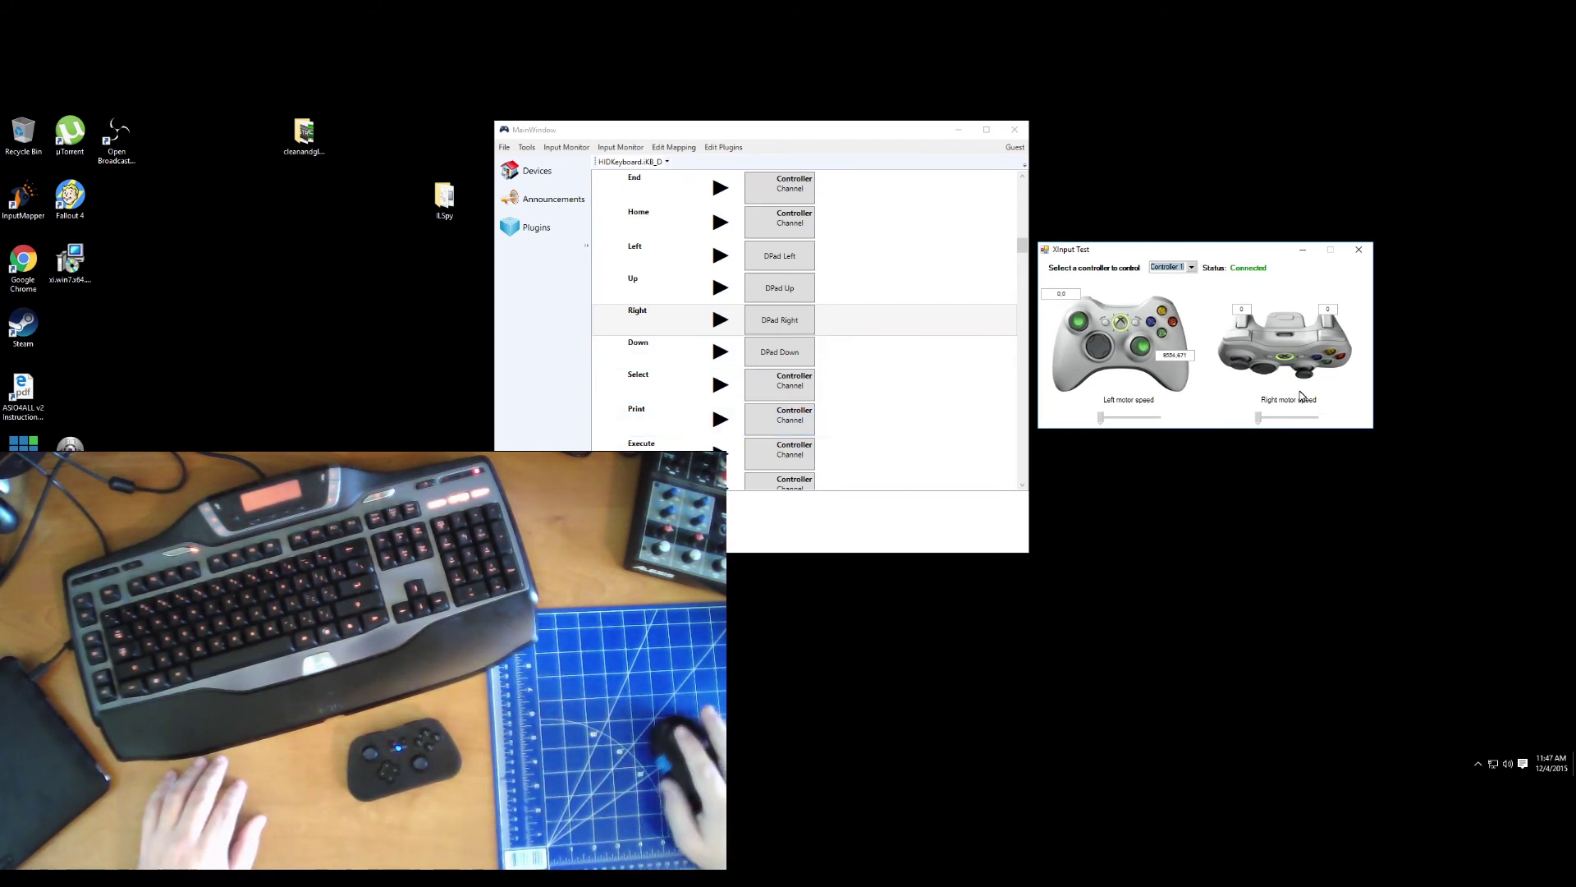
pyautogui.moveTo(1238, 255); pyautogui.dragTo(1234, 236)
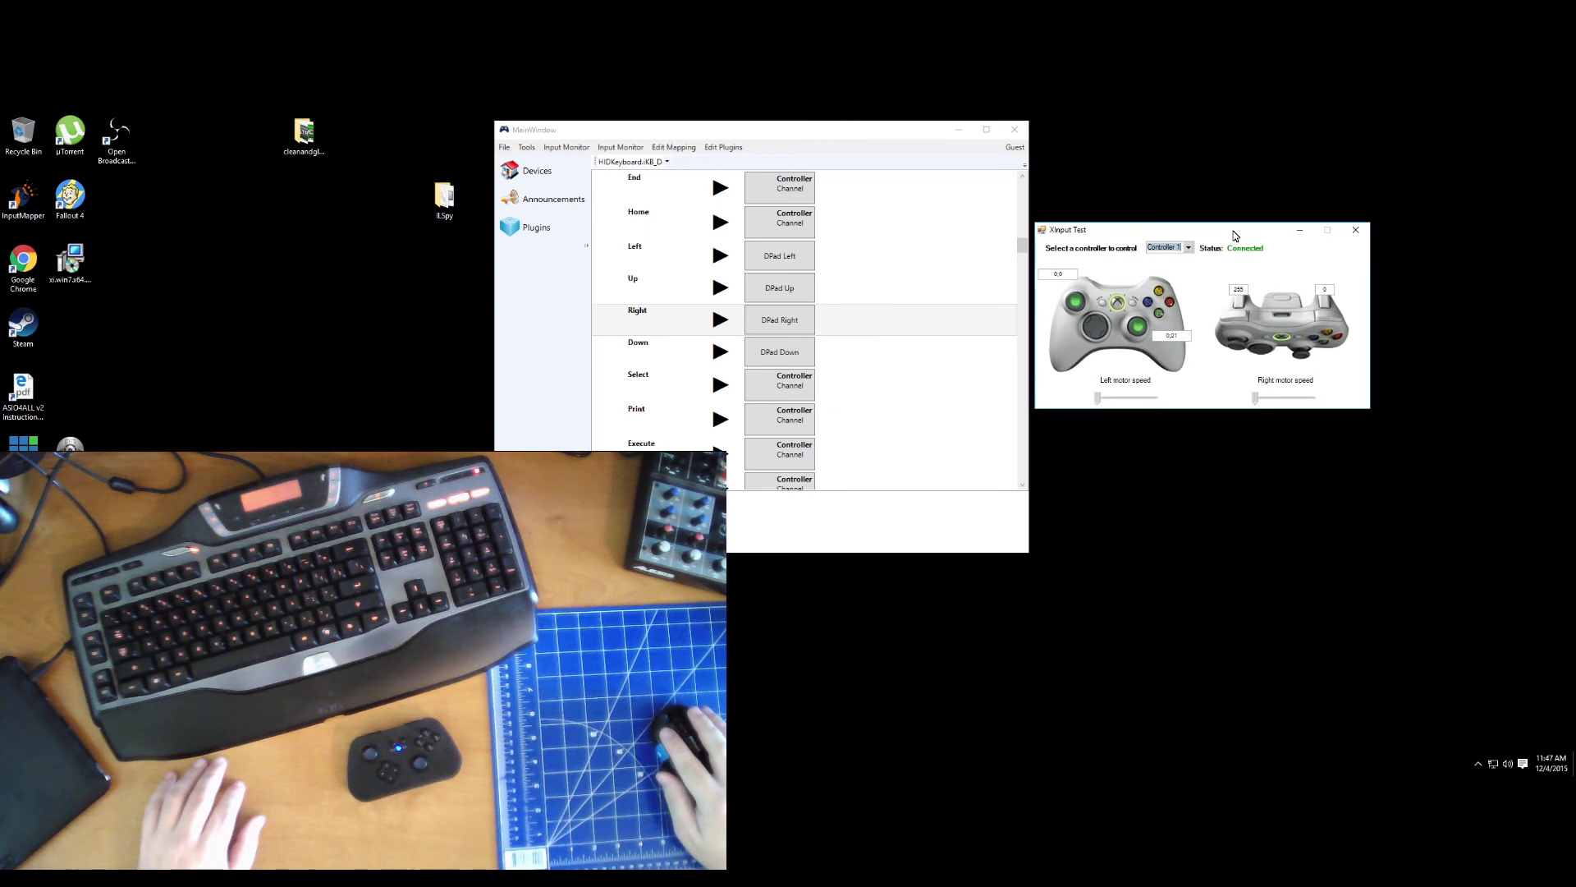